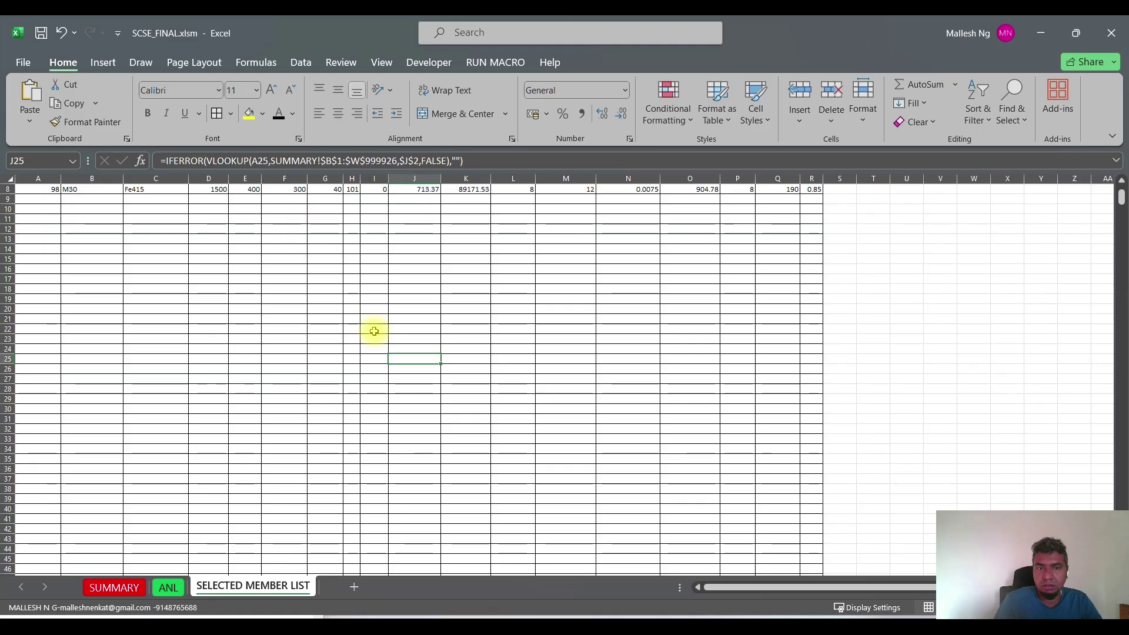
scroll(374, 332, up, 3)
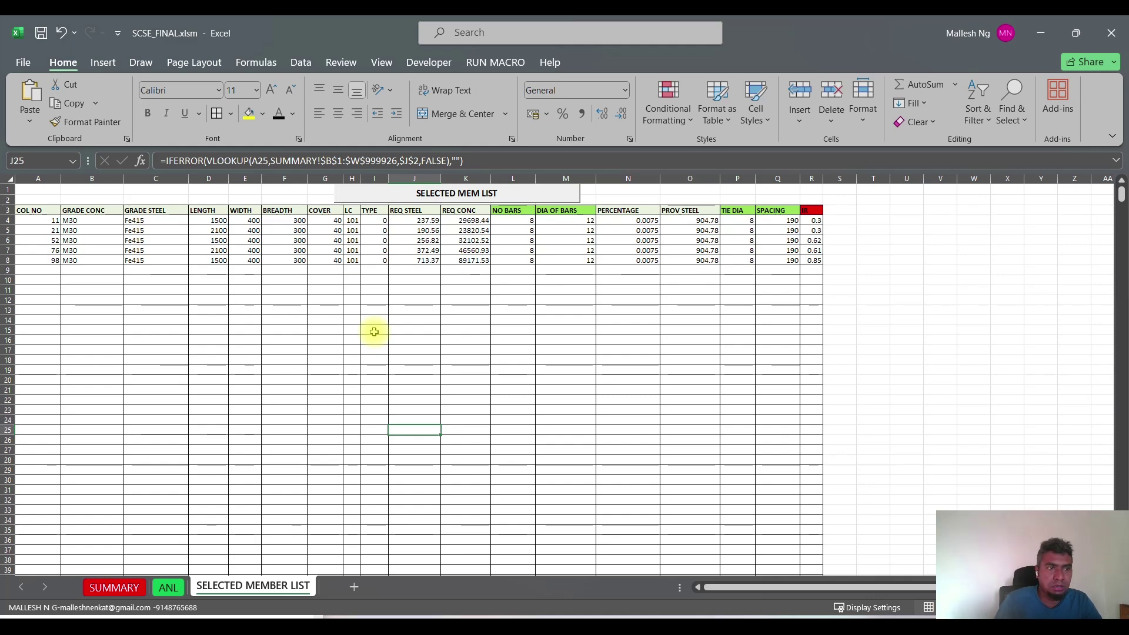
key(alt+F11)
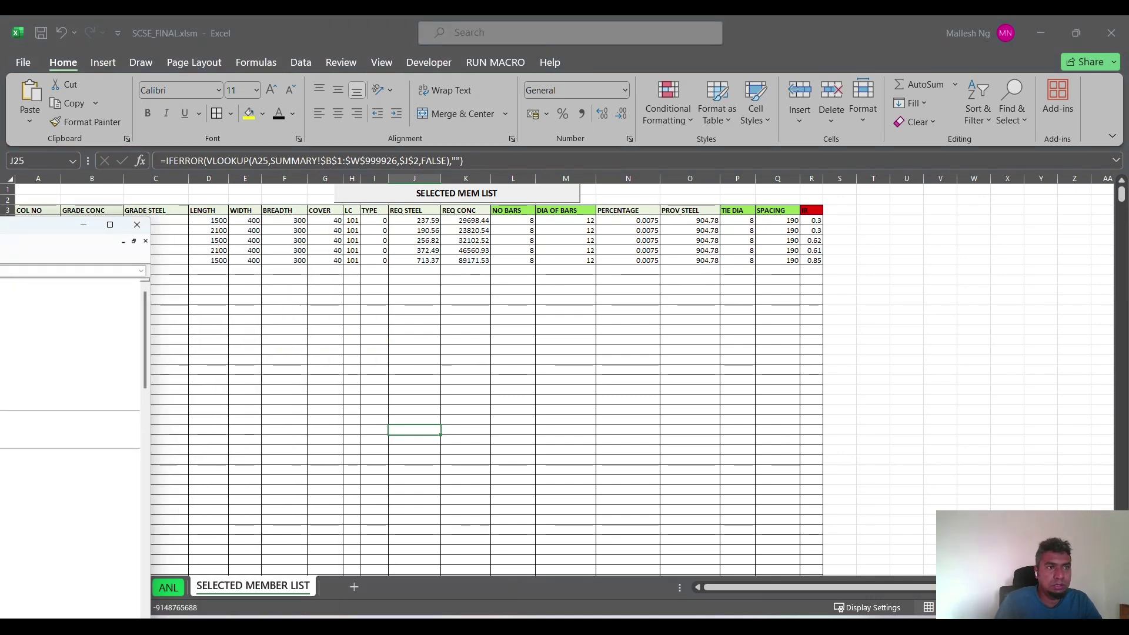
key(alt+F11)
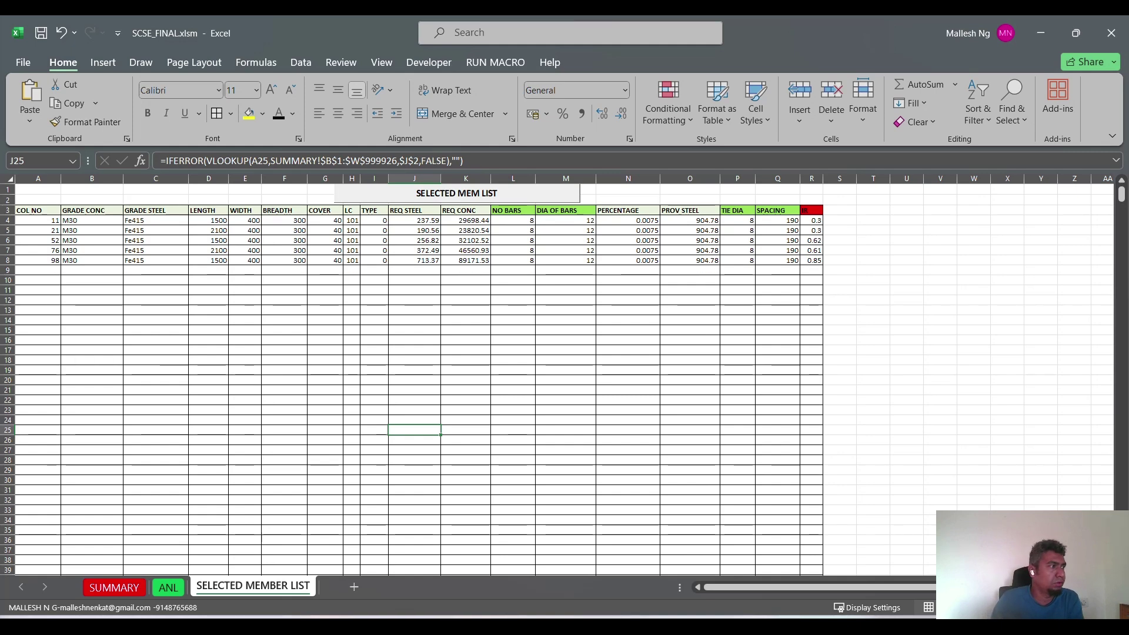
key(alt+F11)
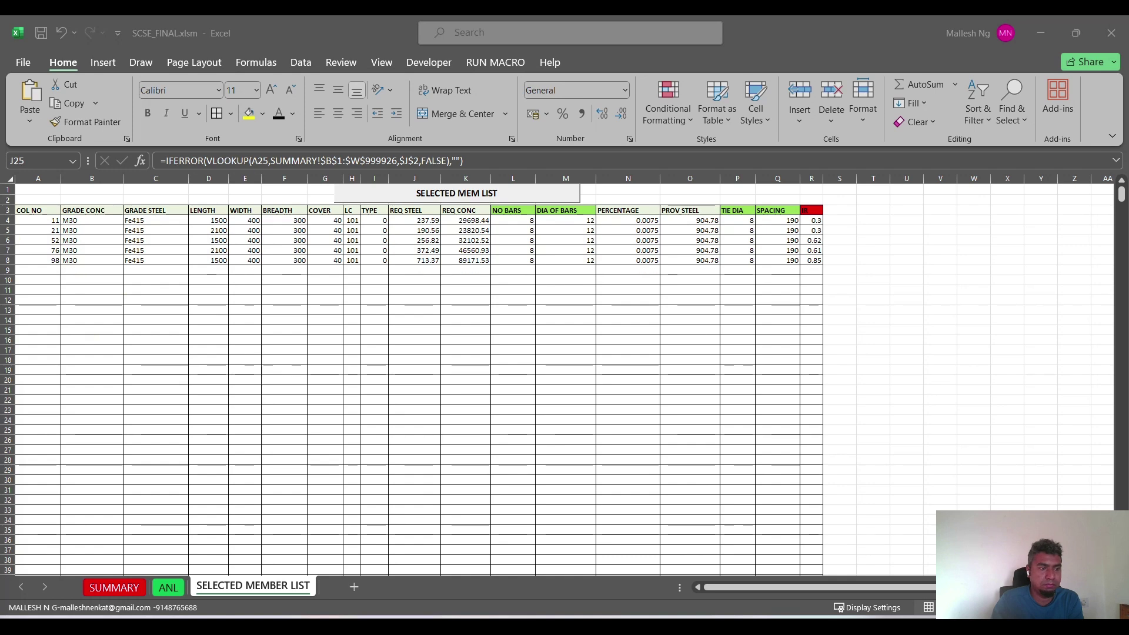
key(alt+F11)
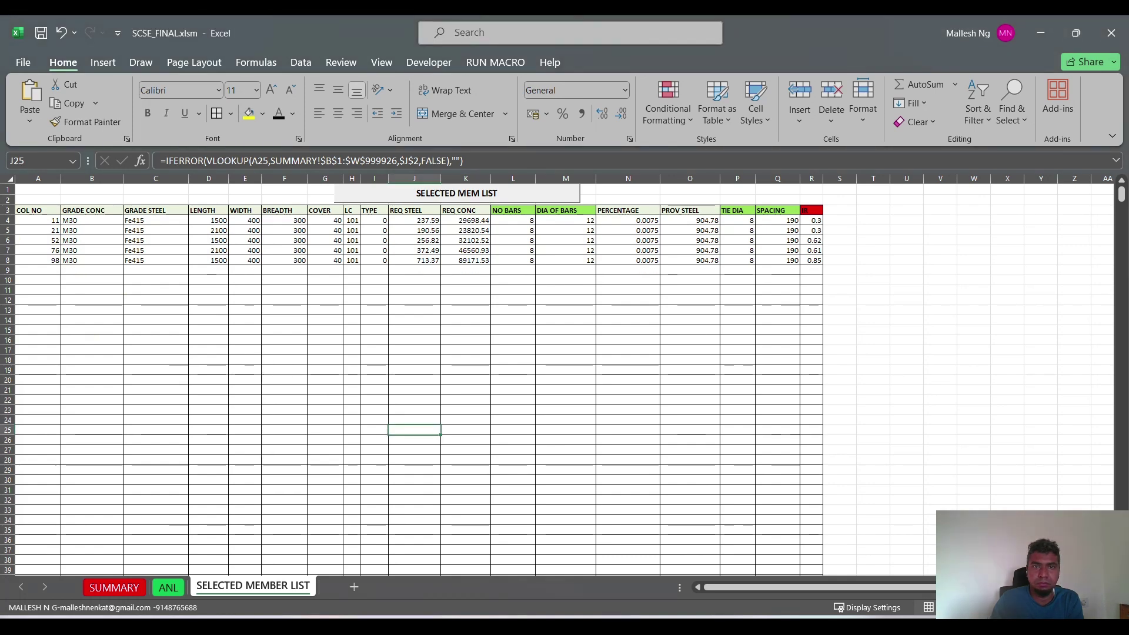
key(alt+F11)
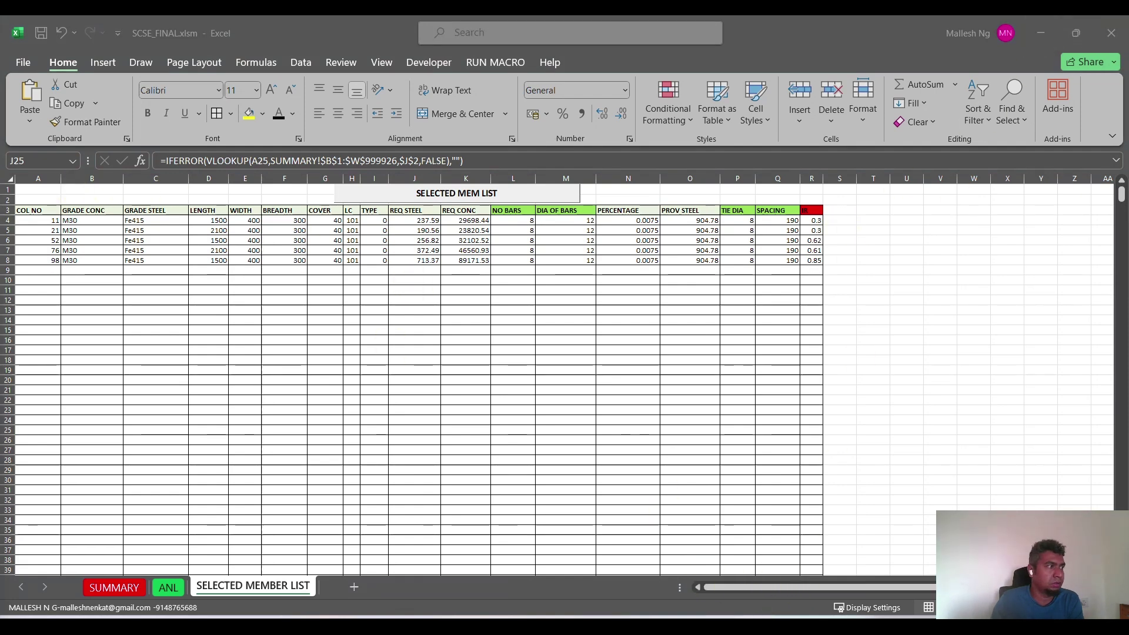
Close the SCSE_FINAL.xlsm workbook and switch to the maximized EXAMPLE BUILDING model in STAAD.Pro.
key(alt+Tab)
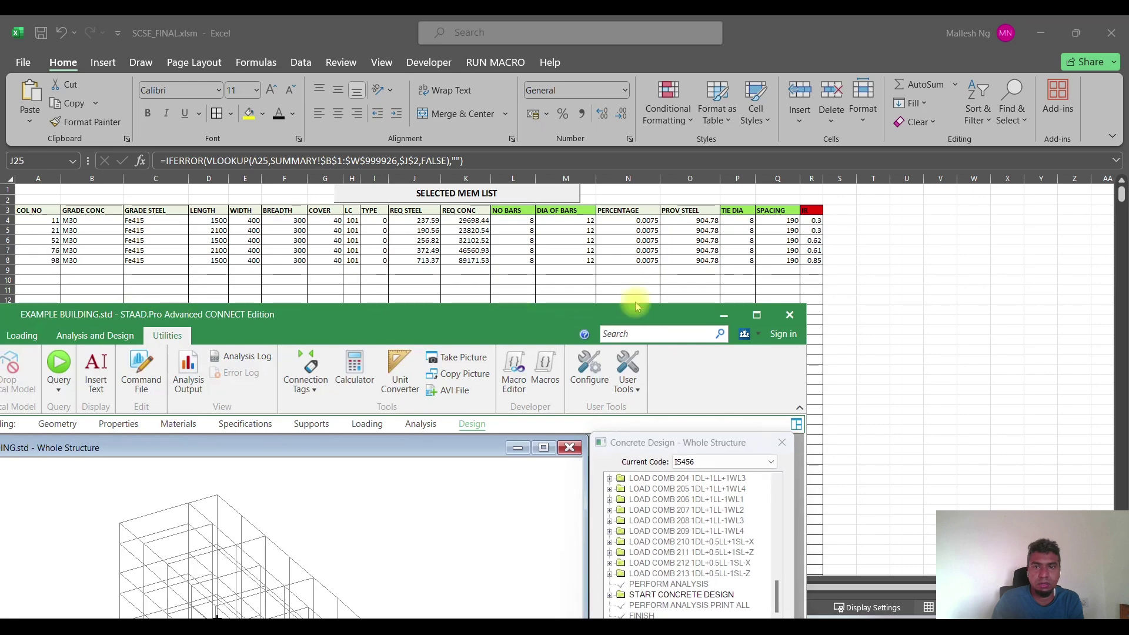
click(755, 315)
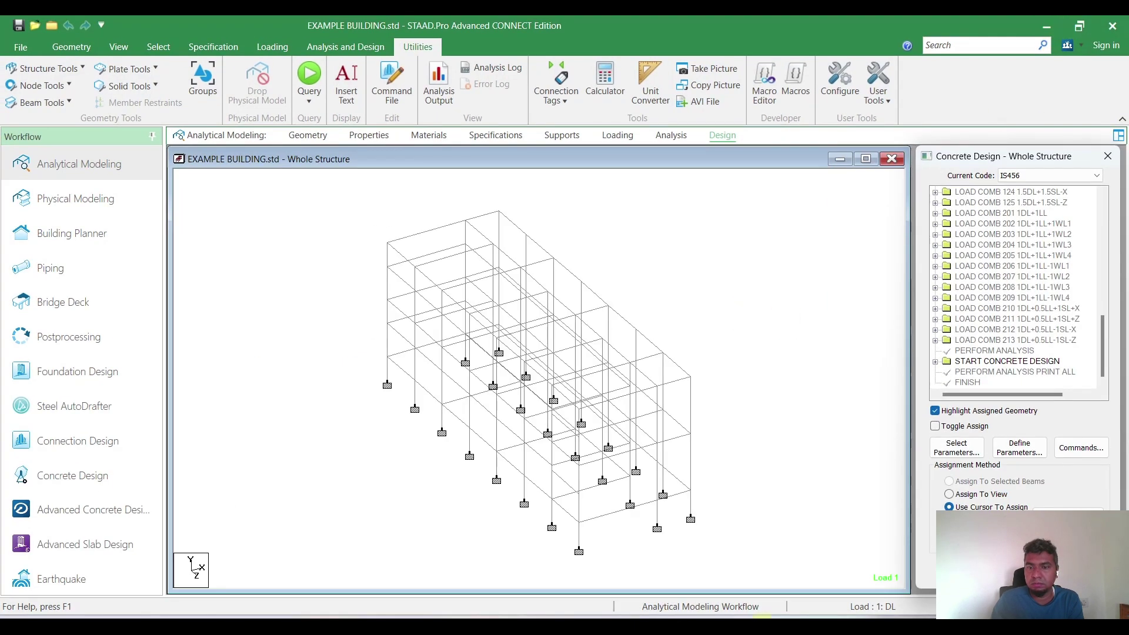
click(1046, 26)
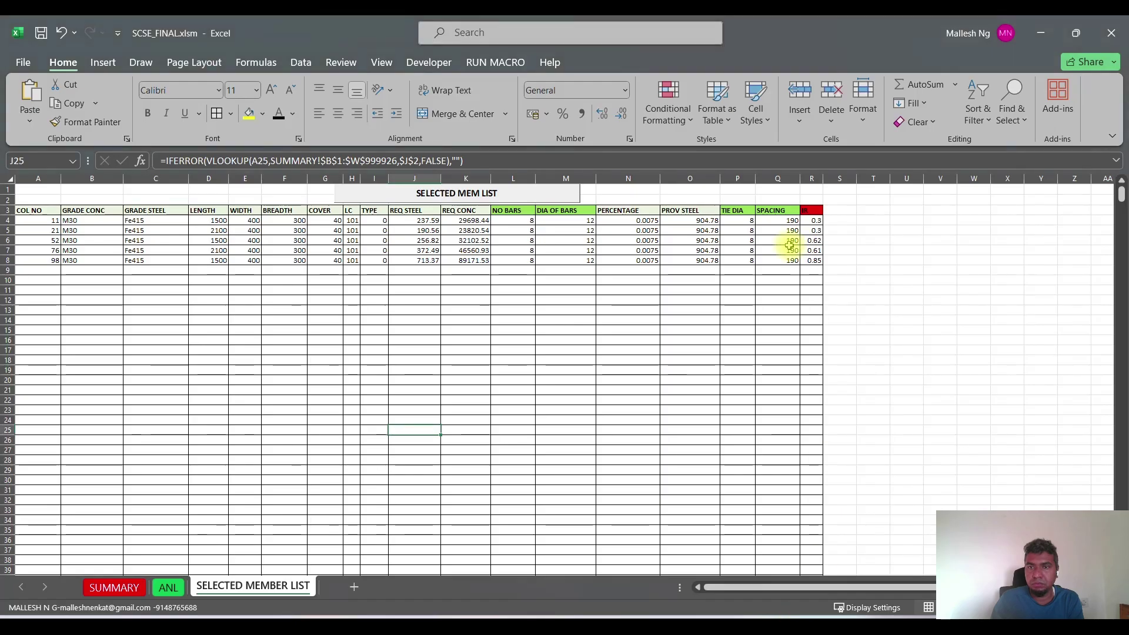
click(1111, 33)
click(522, 343)
click(536, 361)
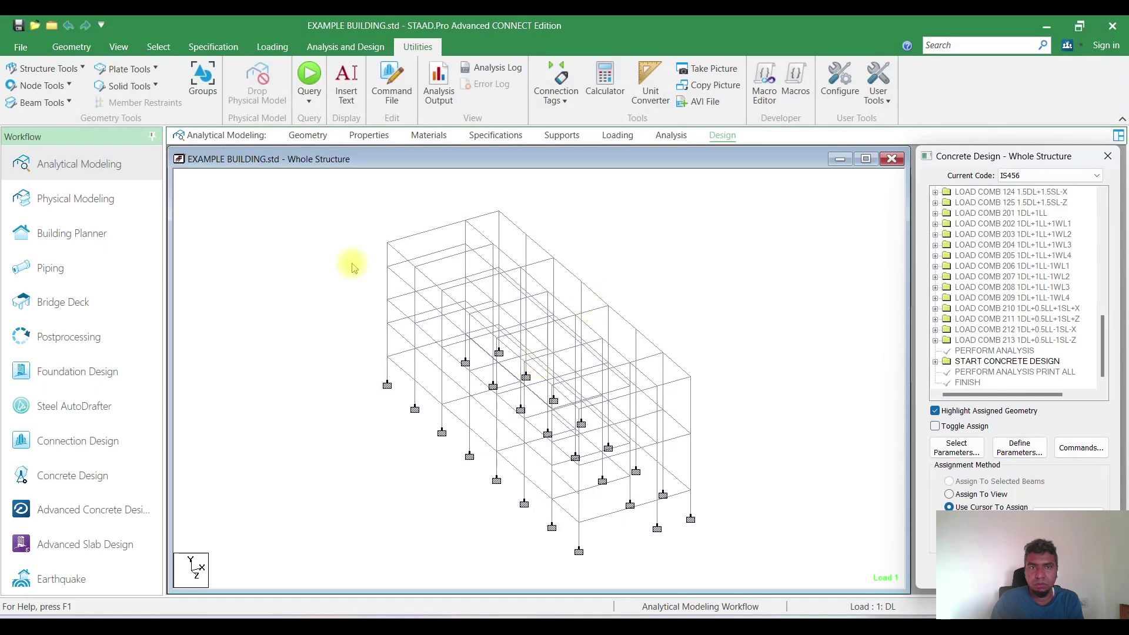
Open the analysis output in a maximized viewer and examine the design results of the first column.
click(431, 81)
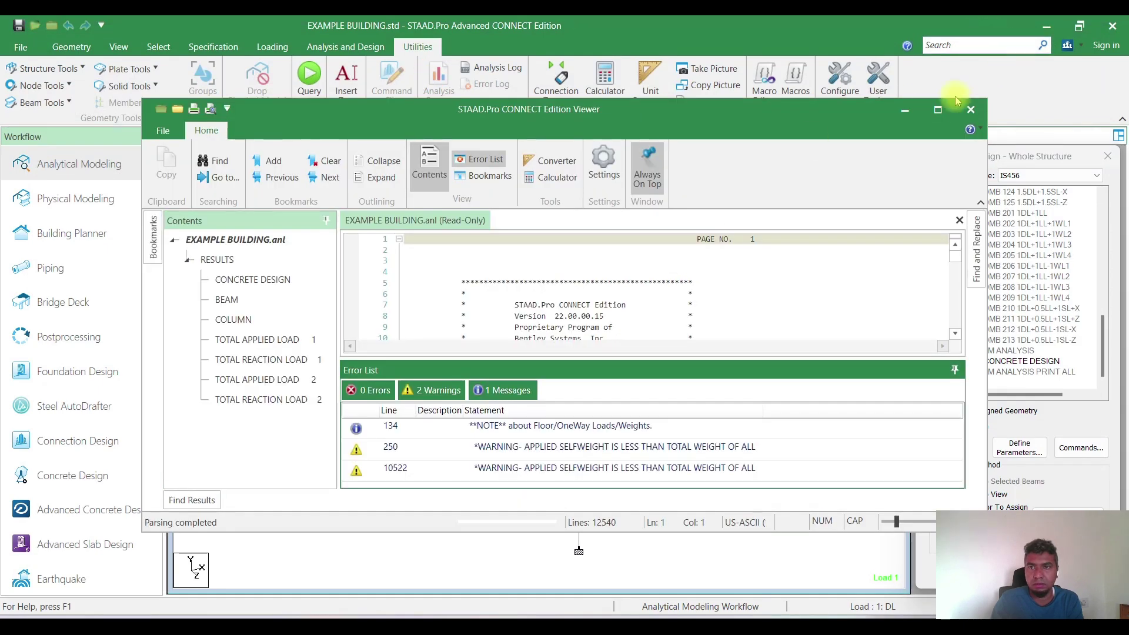
click(953, 101)
click(97, 236)
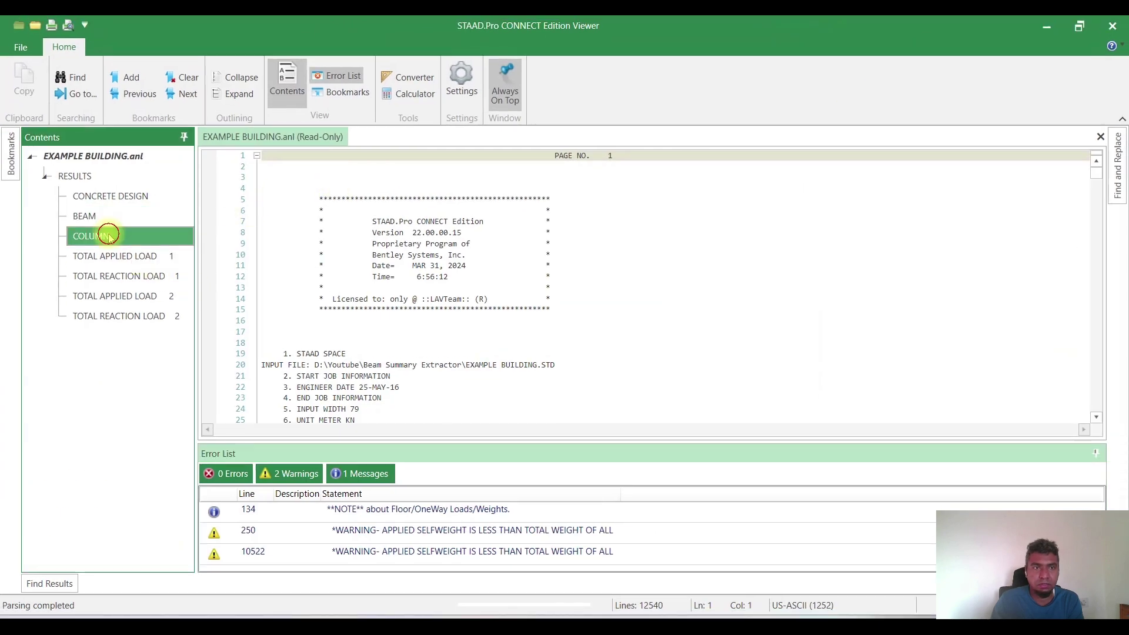
scroll(391, 351, down, 7)
drag(302, 299, 496, 363)
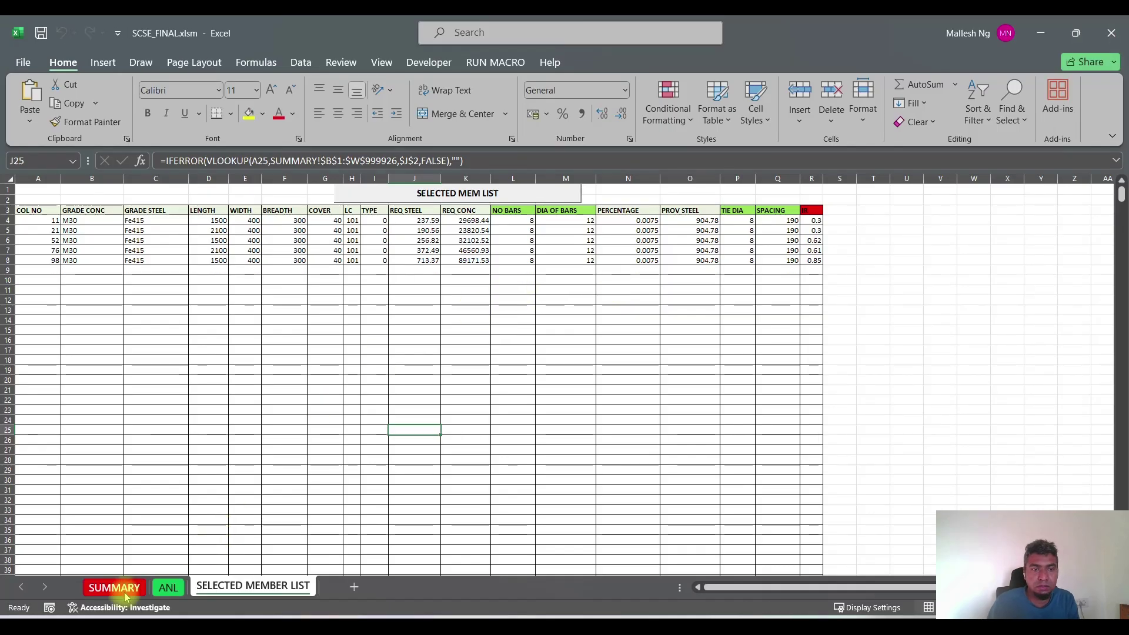
Switch to the workbook's SUMMARY sheet in Excel and examine the column numbers, grades, dimensions, cover, load case, required steel and required concrete.
click(134, 589)
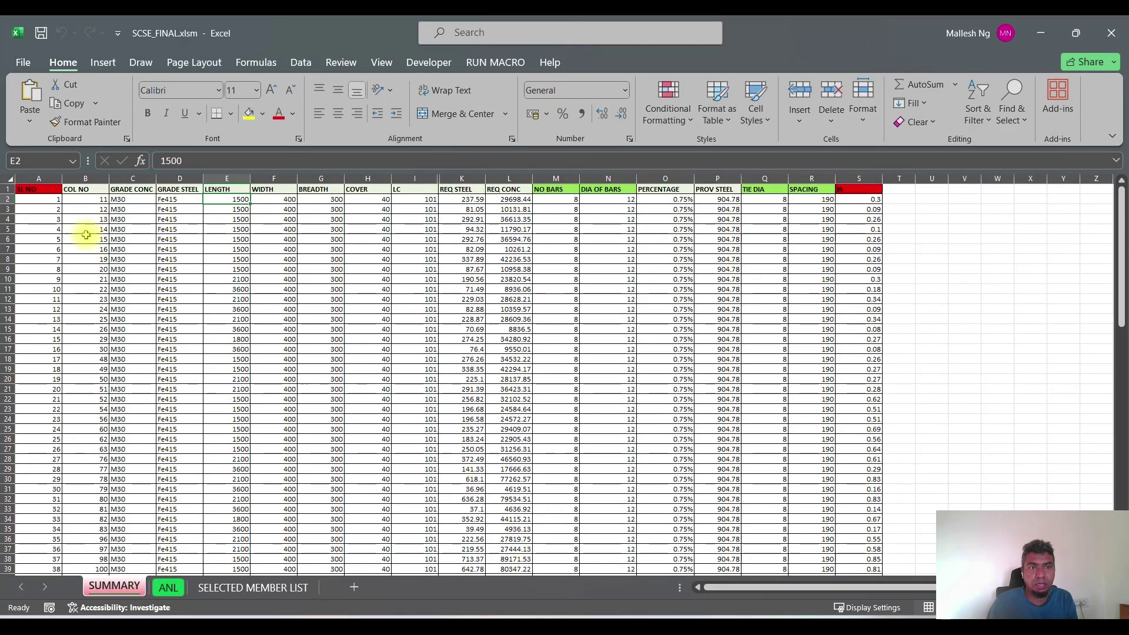
drag(86, 190, 384, 205)
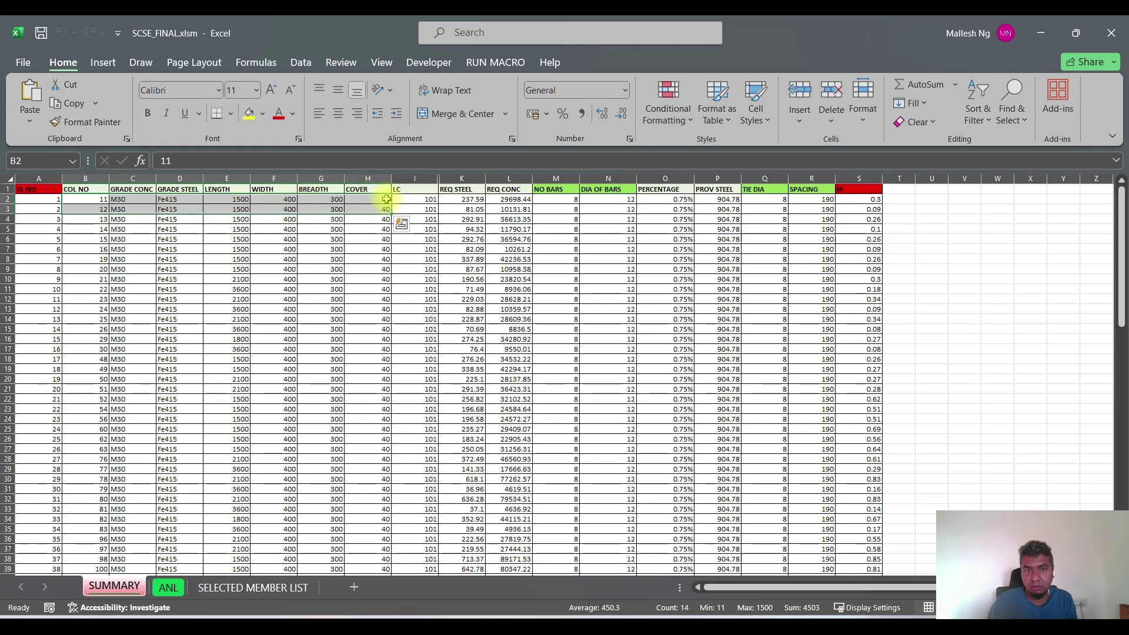
click(415, 200)
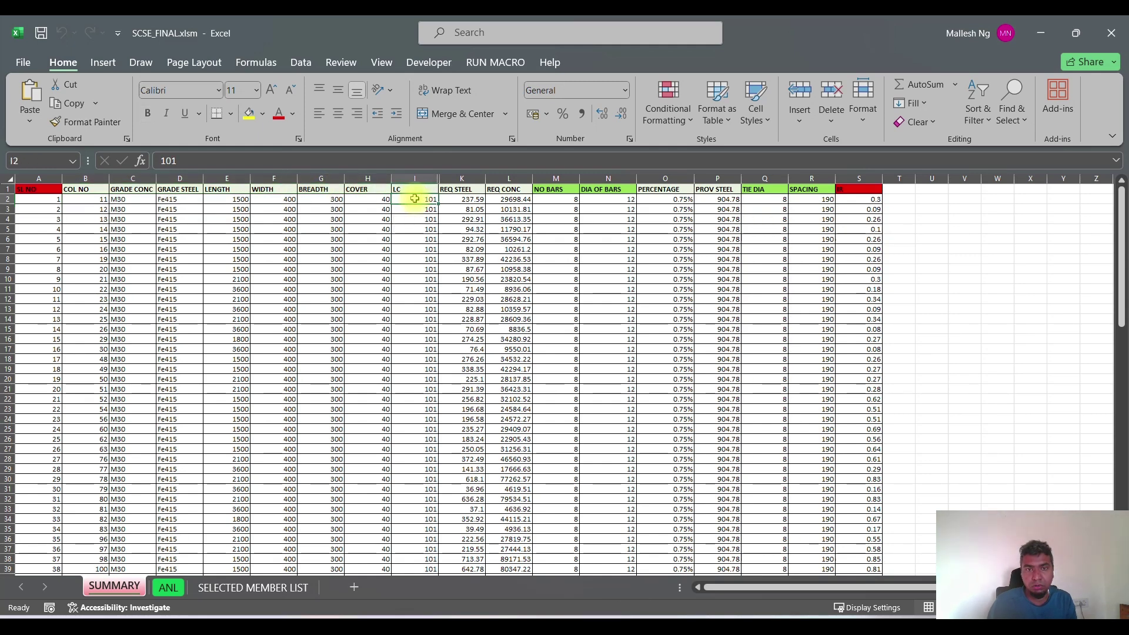
click(452, 199)
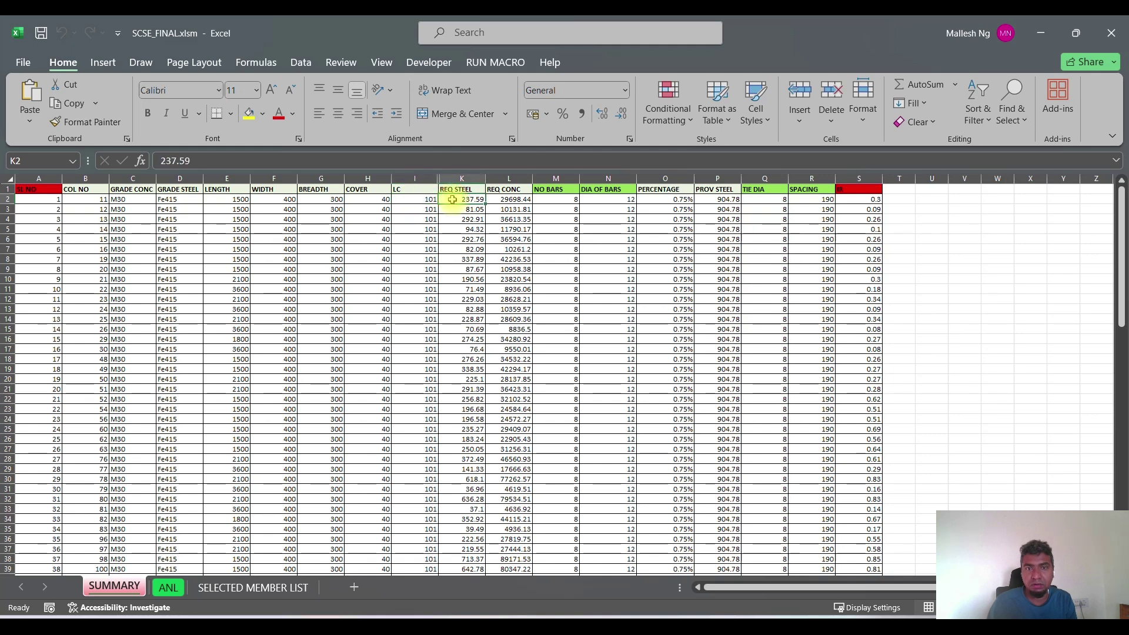
click(509, 199)
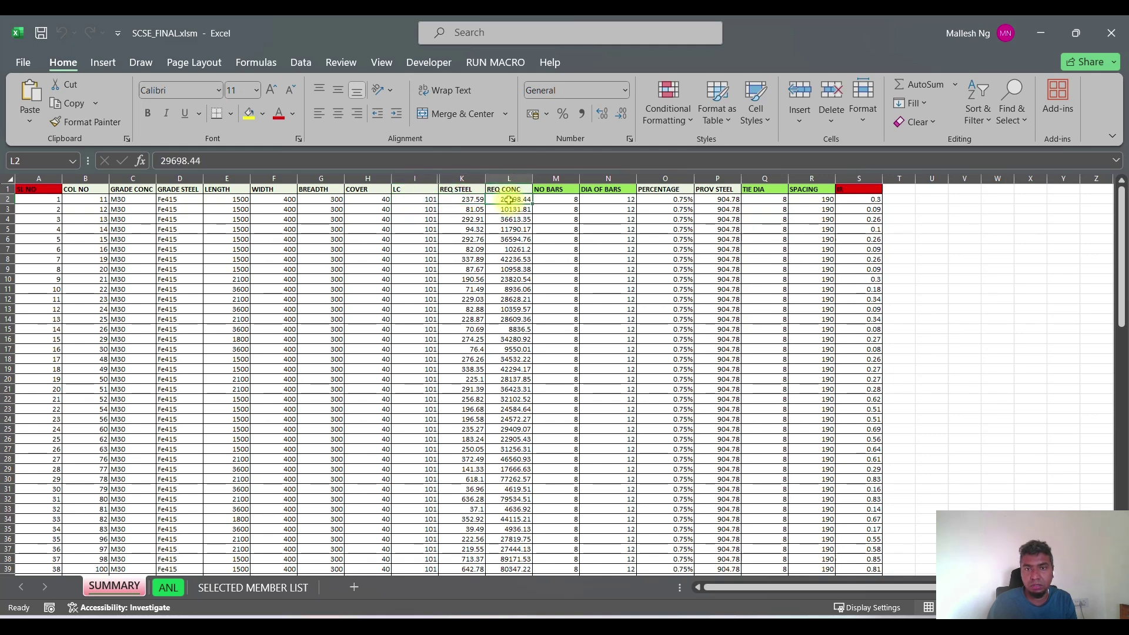
Examine the number and diameter of bars, the steel percentage, and the required and provided steel on the SUMMARY sheet.
click(557, 199)
click(602, 199)
drag(558, 200, 629, 201)
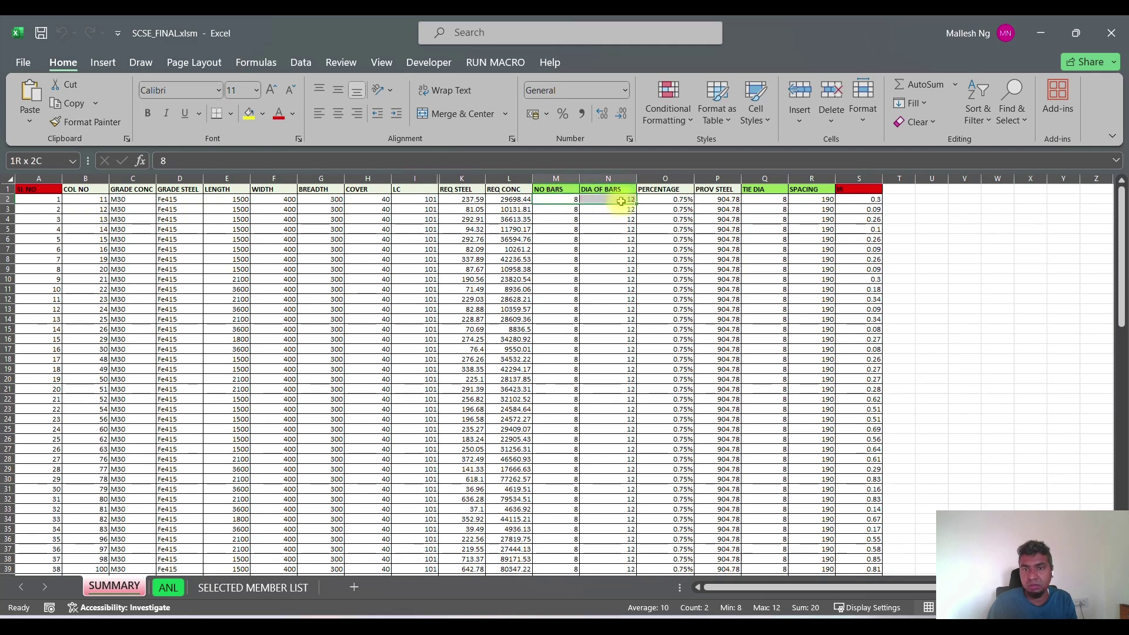
click(676, 203)
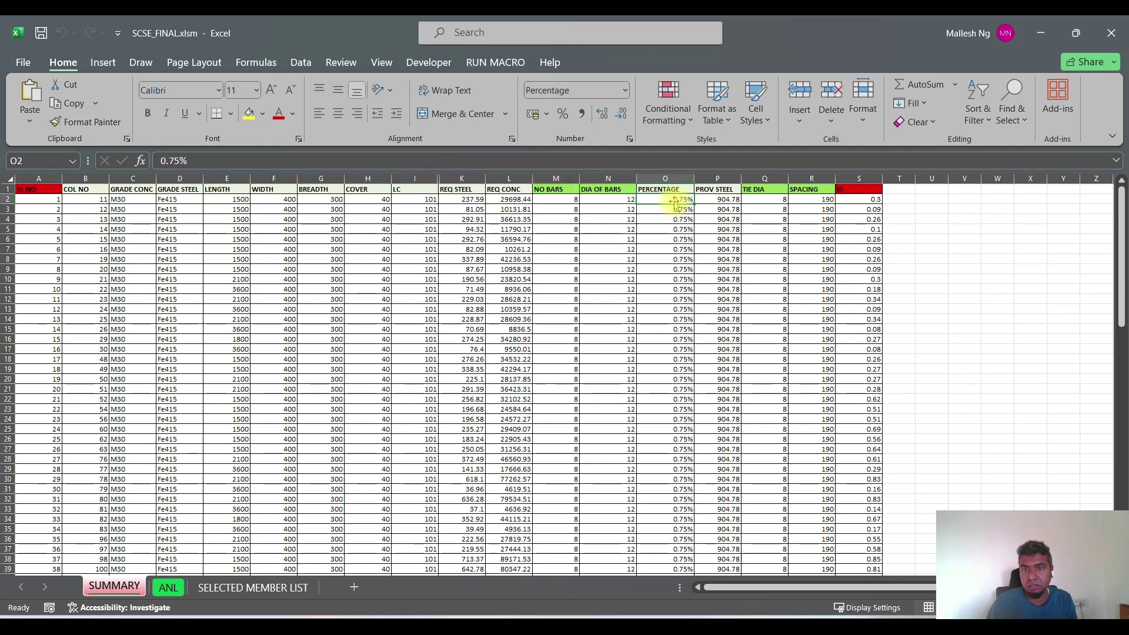
click(463, 202)
key(ctrl+Down)
drag(1117, 470, 1116, 177)
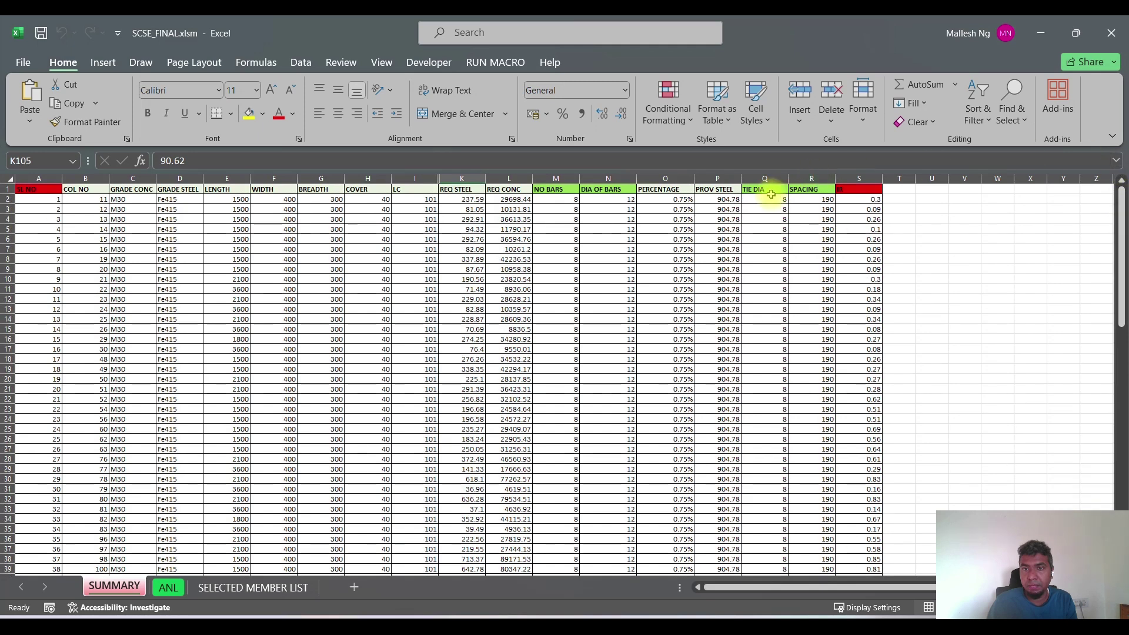
click(720, 200)
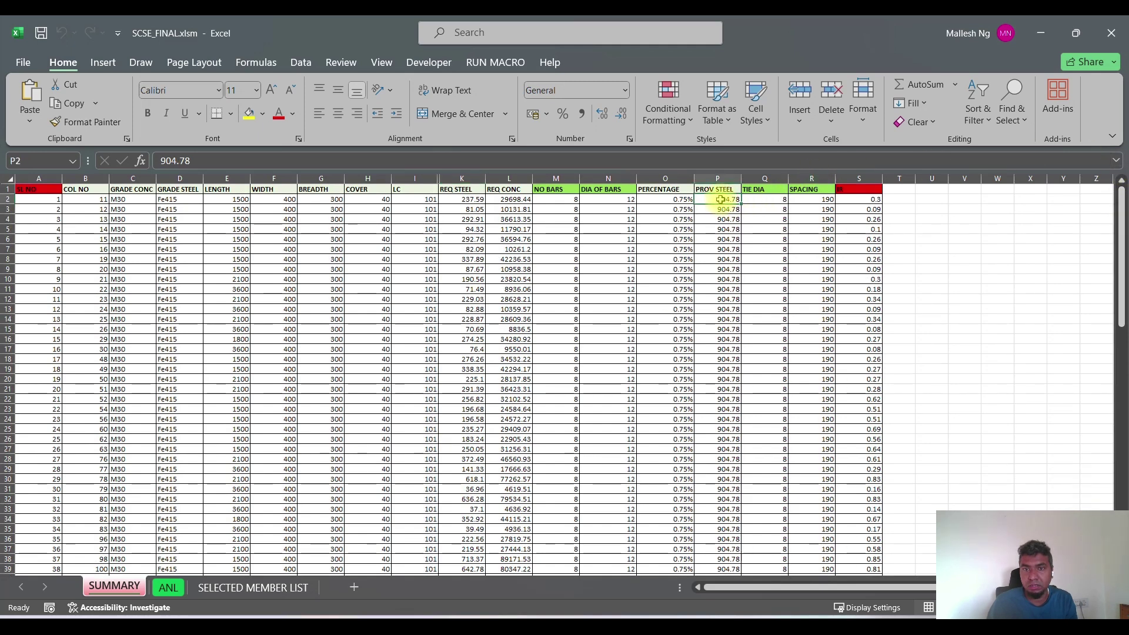
drag(556, 210, 612, 201)
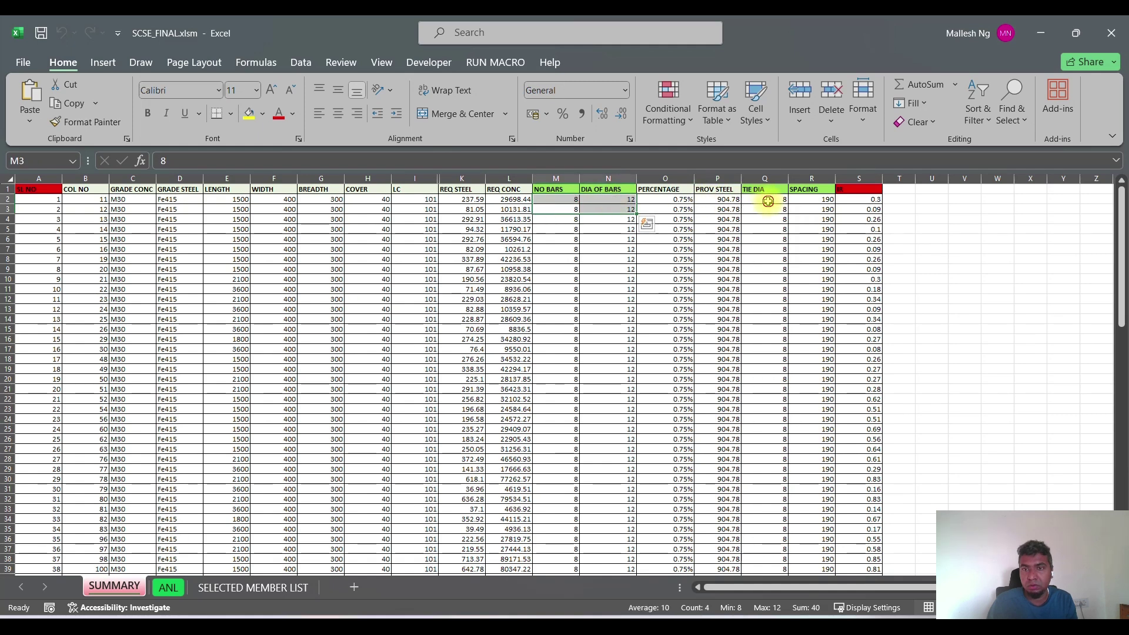
Review the tie diameter, spacing and IR columns, and check the provided-reinforcement interaction ratio in the STAAD output viewer.
click(763, 200)
click(820, 200)
click(856, 202)
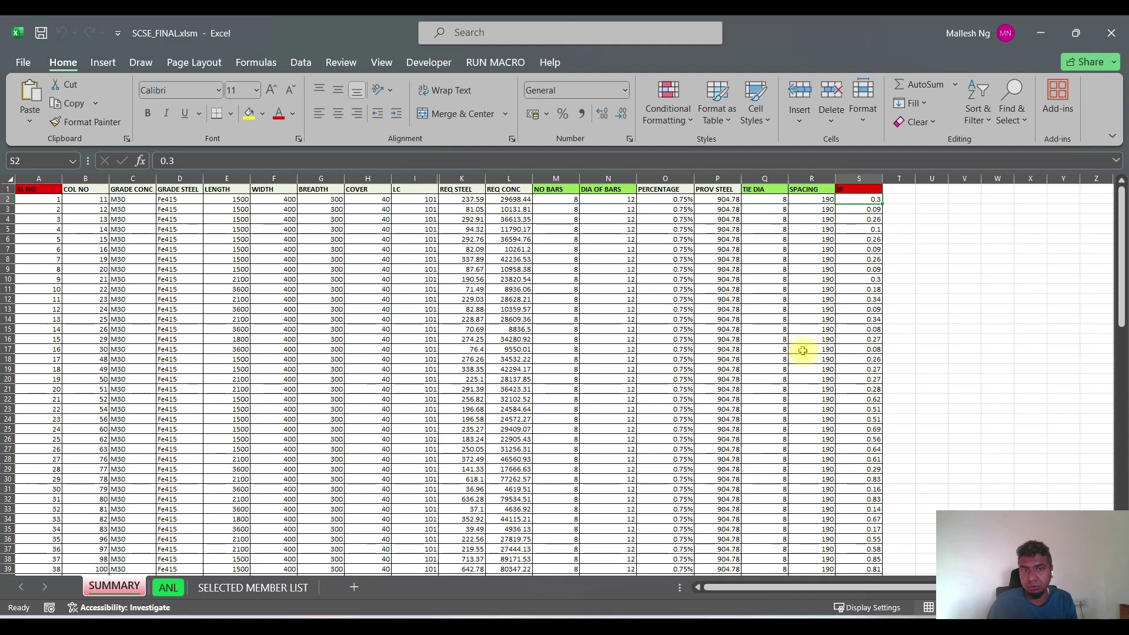
scroll(471, 285, down, 1)
scroll(559, 328, up, 1)
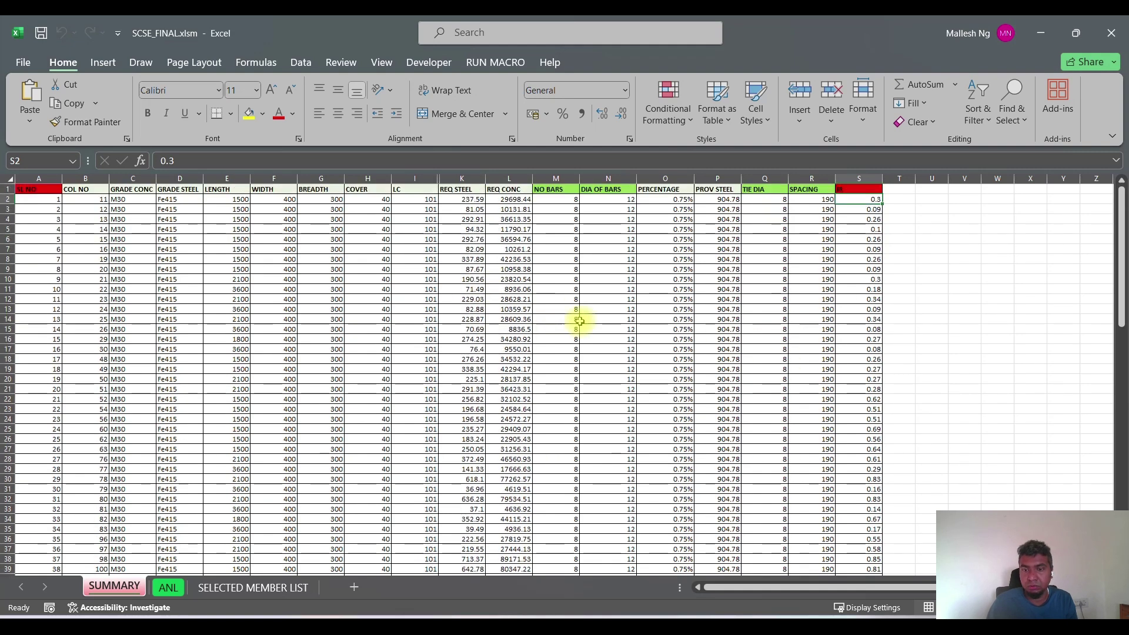
key(alt+Tab)
scroll(646, 283, down, 5)
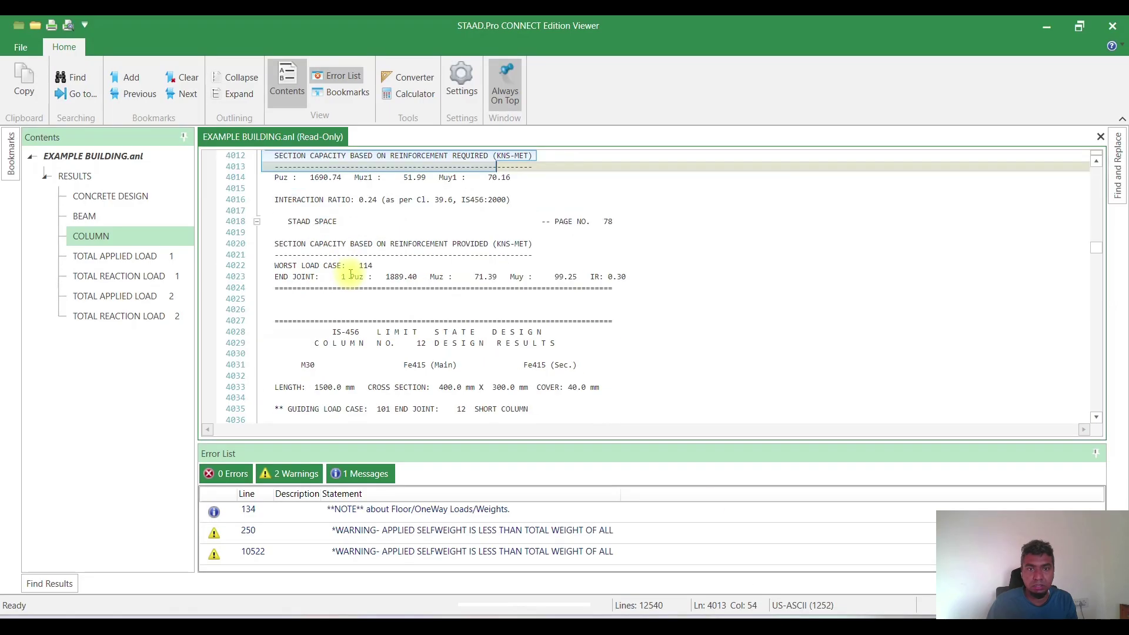
key(alt+Tab)
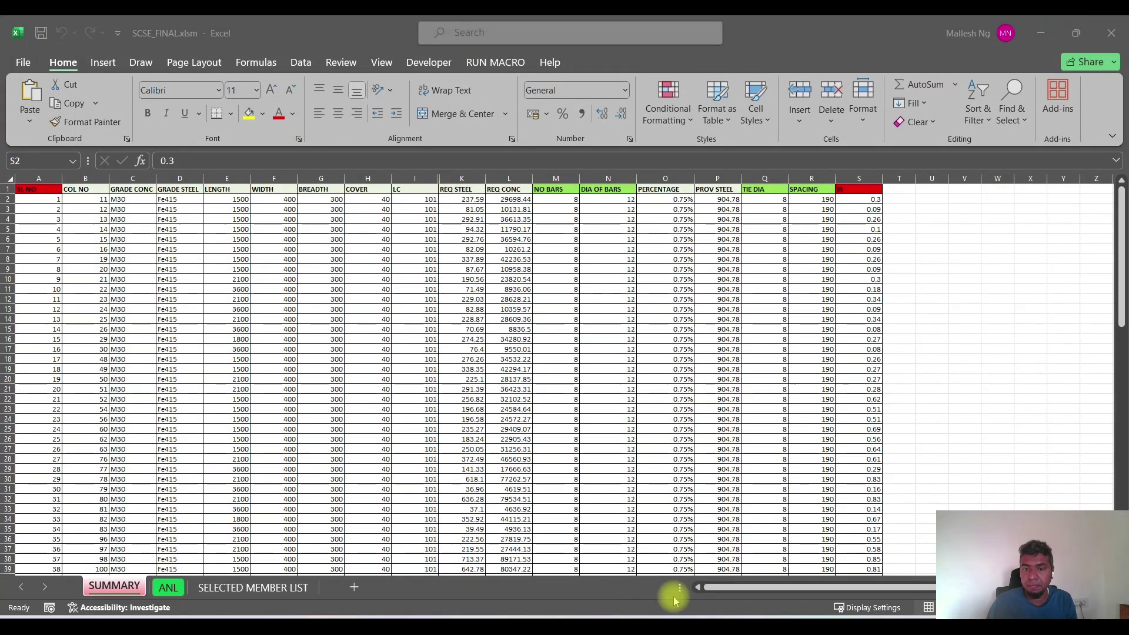
Switch to the EXAMPLE BUILDING model in STAAD.Pro, run the analysis and finish it staying in modeling mode.
mouse_move(721, 626)
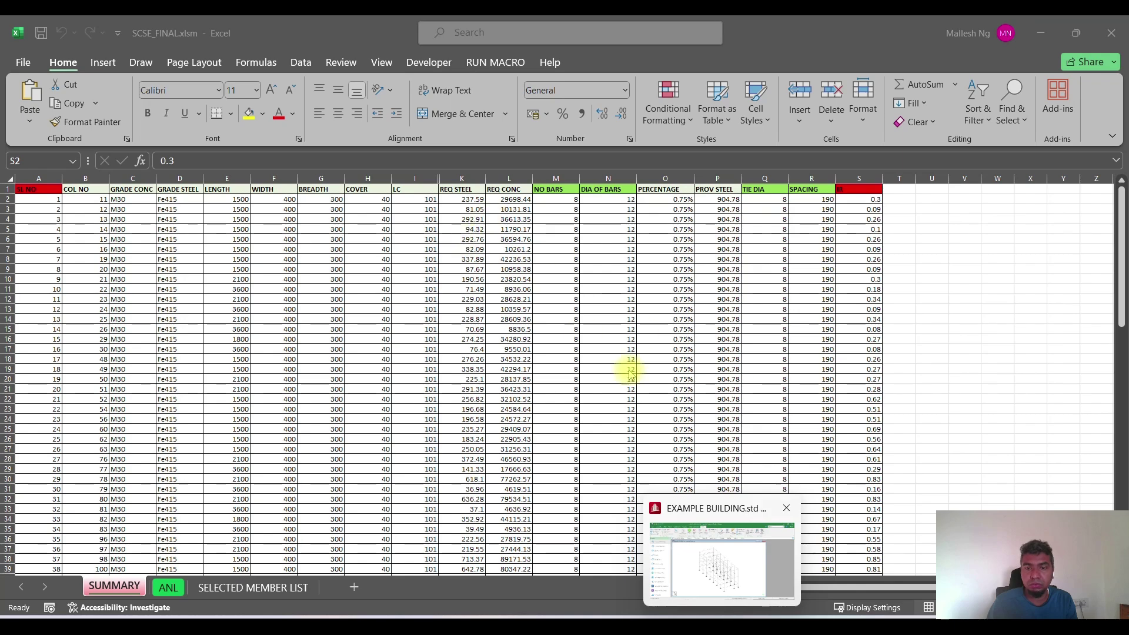
click(728, 549)
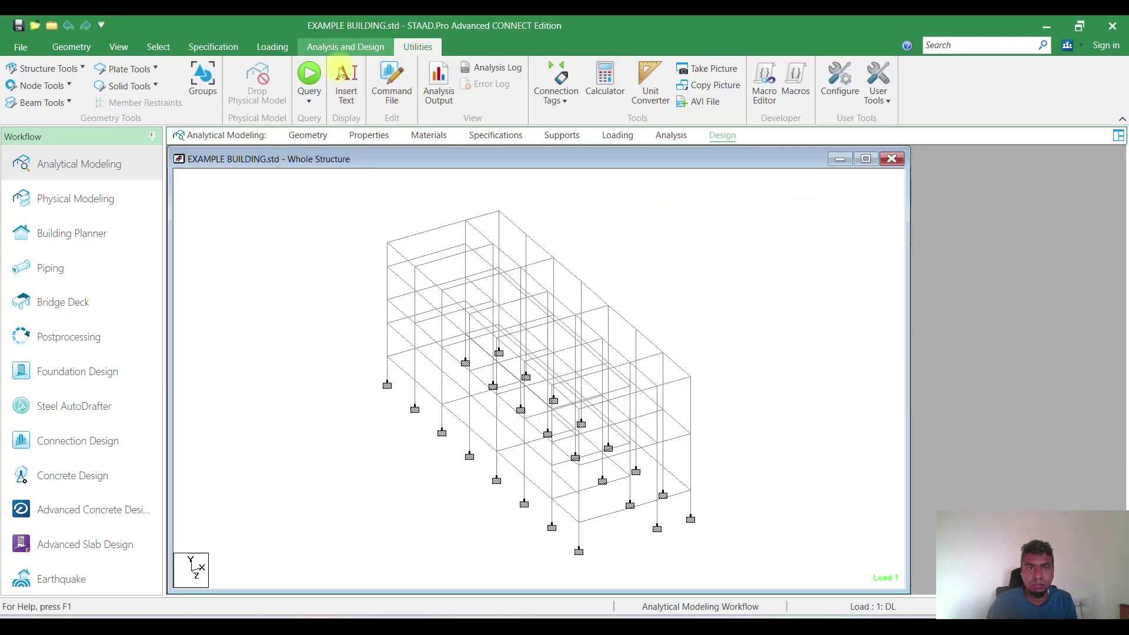
click(345, 47)
click(239, 83)
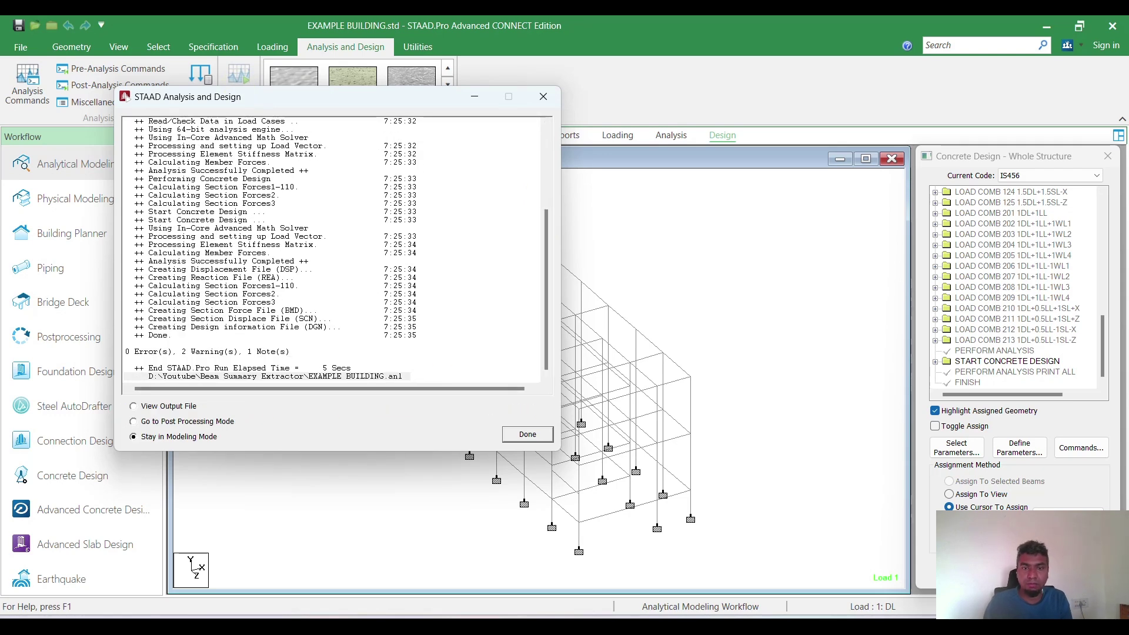
click(511, 435)
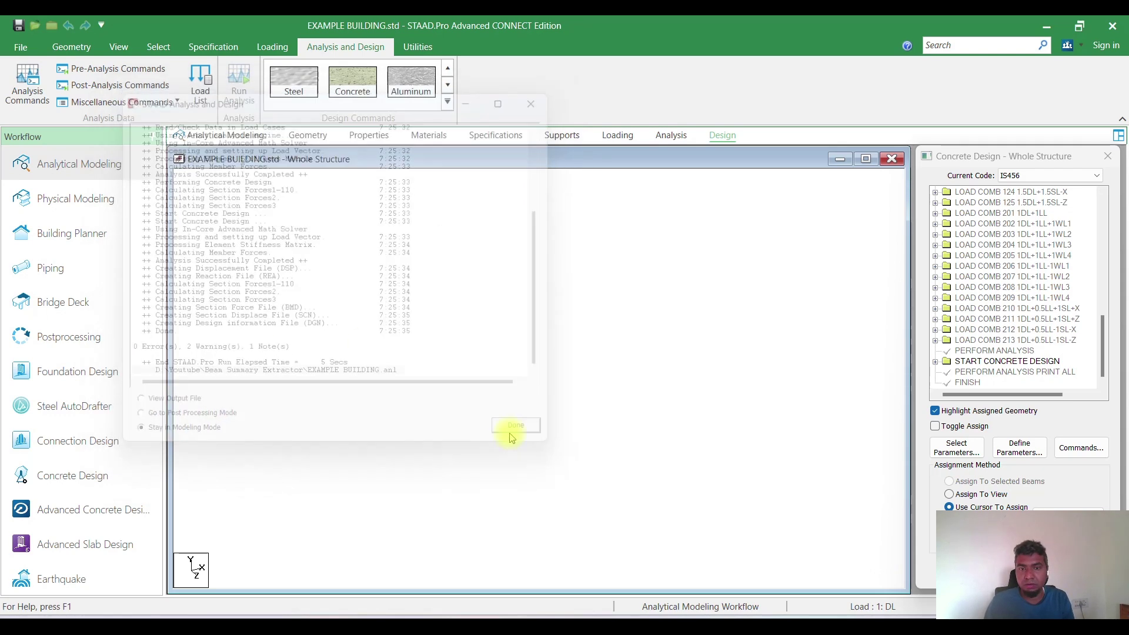
Return to the workbook in Excel and clear the previously imported output data from the ANL sheet.
click(826, 599)
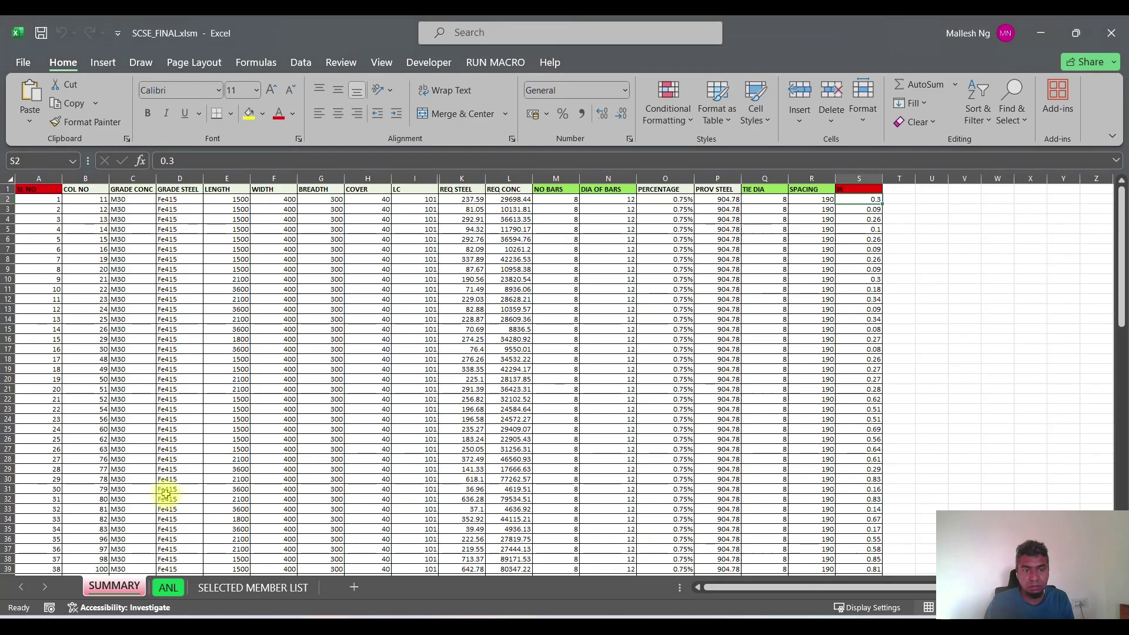
click(168, 587)
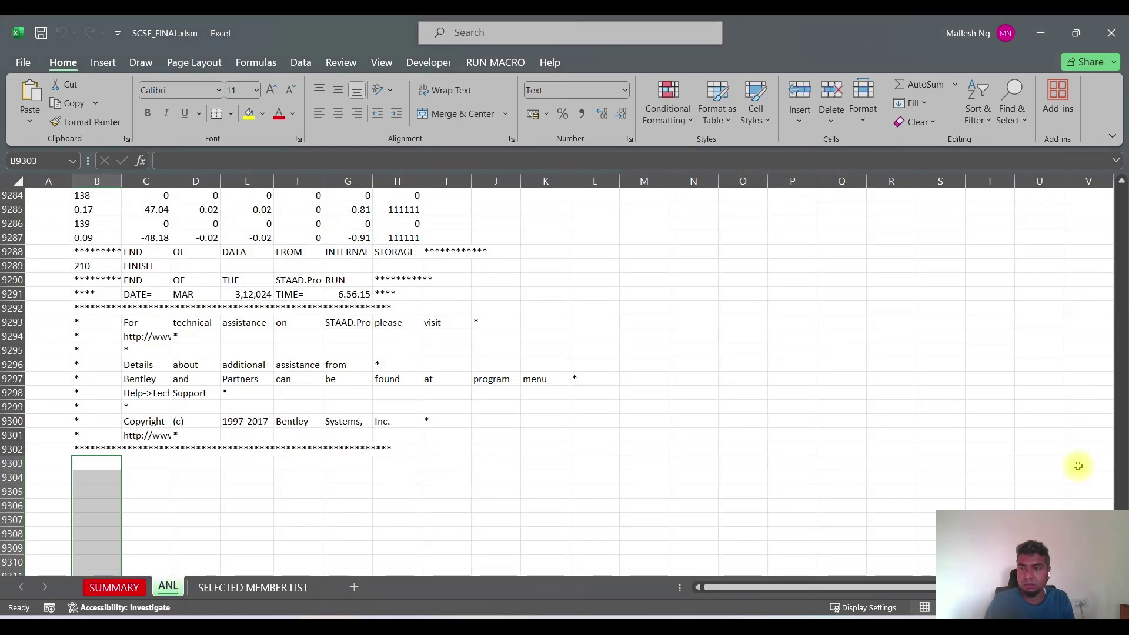
drag(1121, 464, 1115, 159)
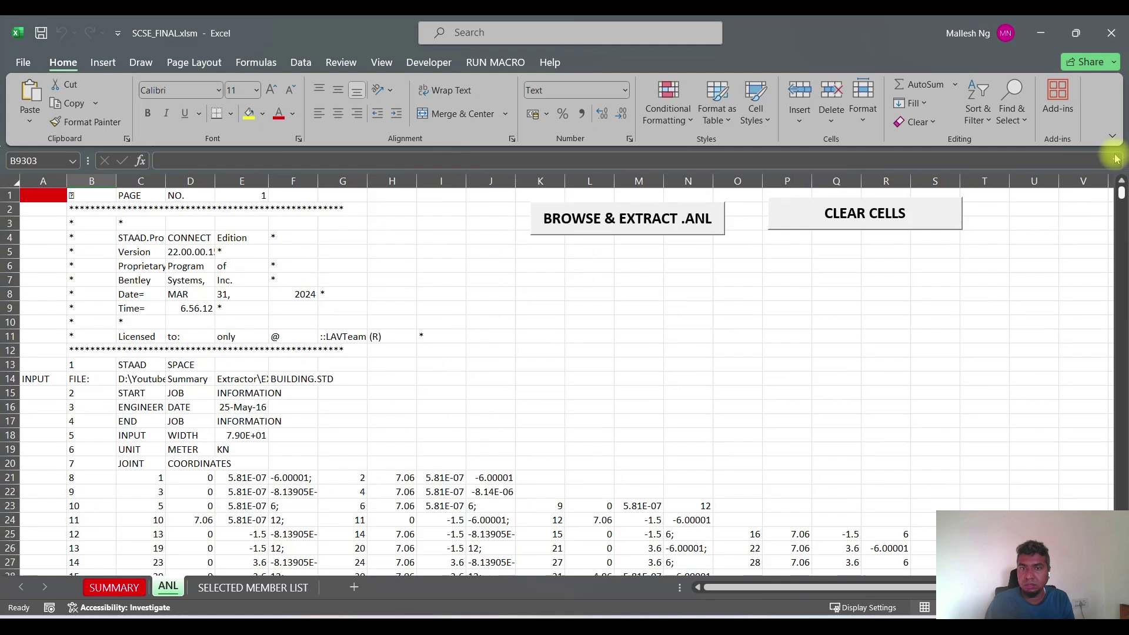
click(844, 213)
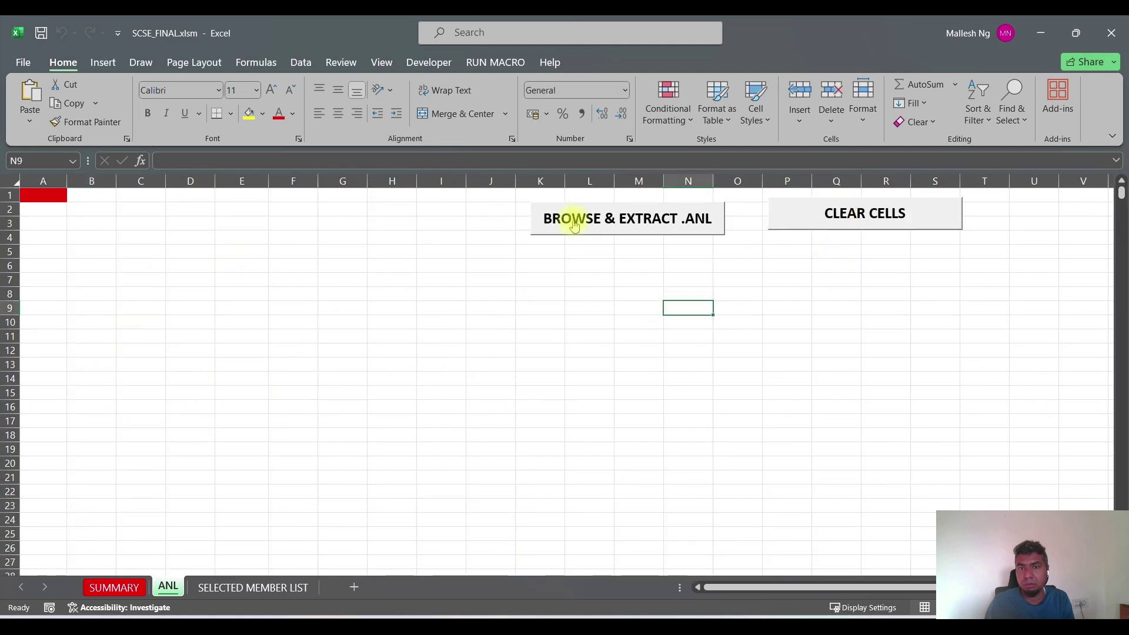
Extract EXAMPLE BUILDING.ANL from the Beam Summary Extractor folder into the ANL sheet and accept replacing the existing data.
click(638, 225)
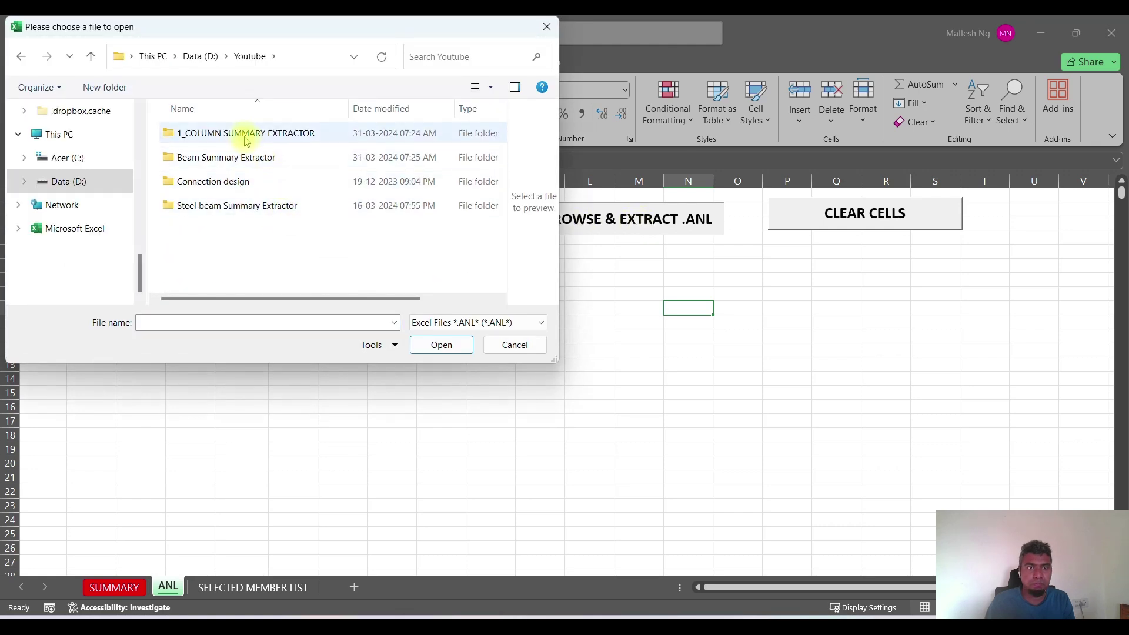
double_click(233, 134)
click(90, 56)
click(207, 159)
double_click(207, 157)
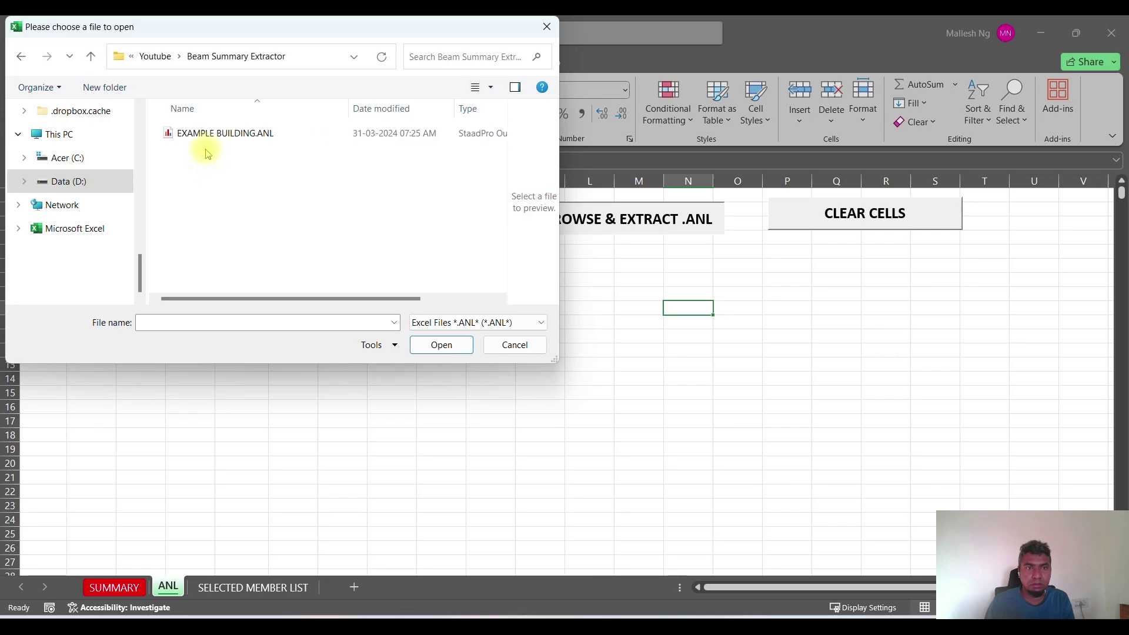
click(207, 134)
click(450, 347)
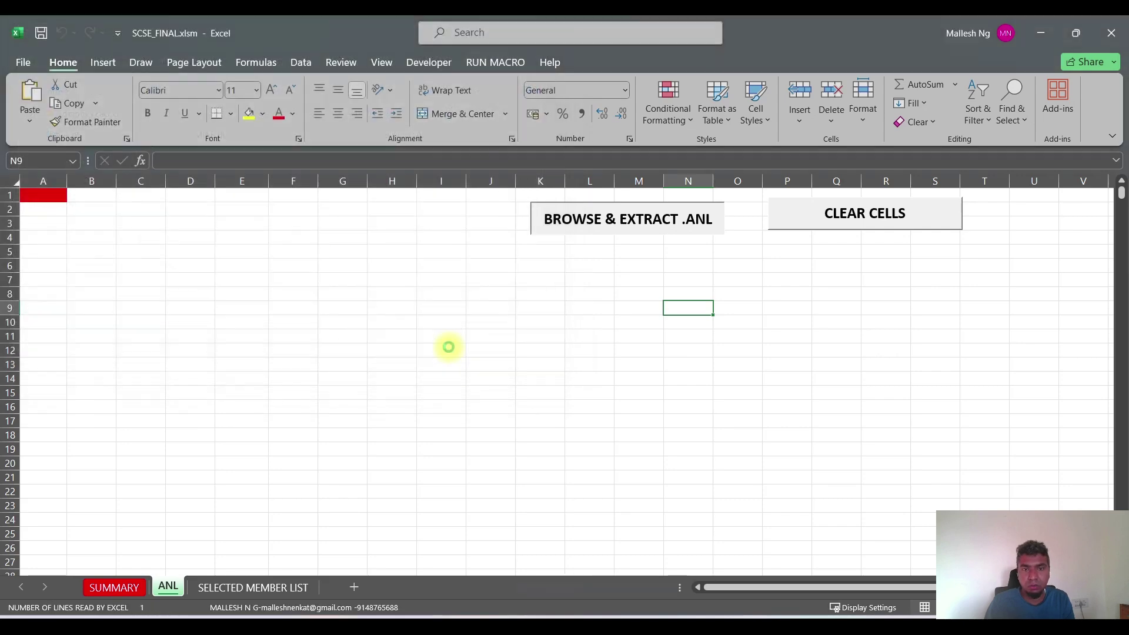
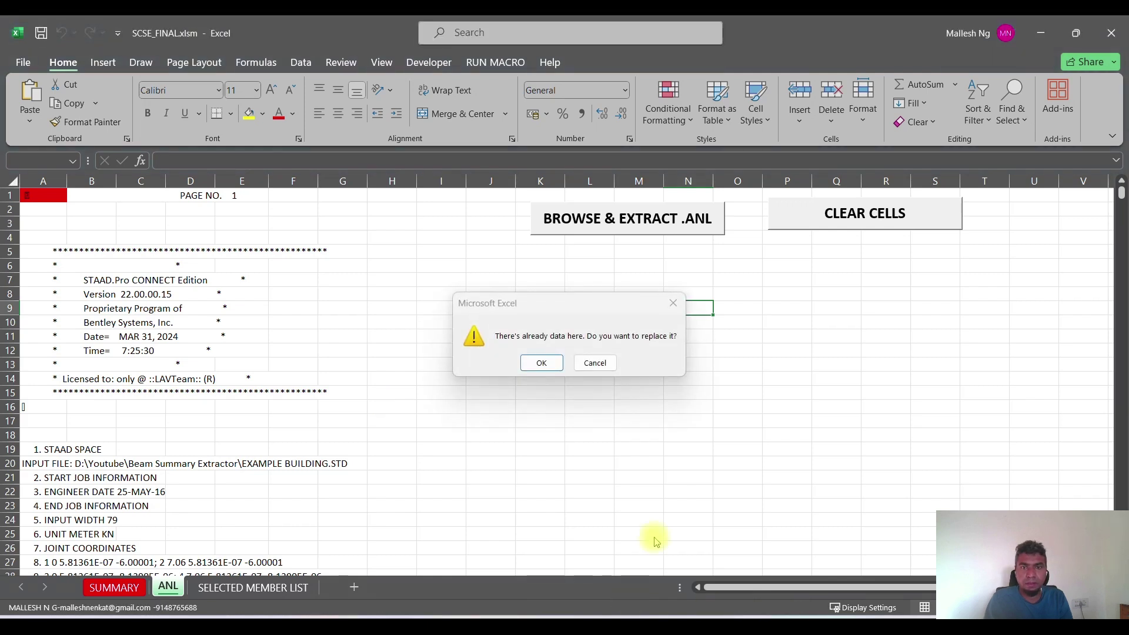
click(539, 364)
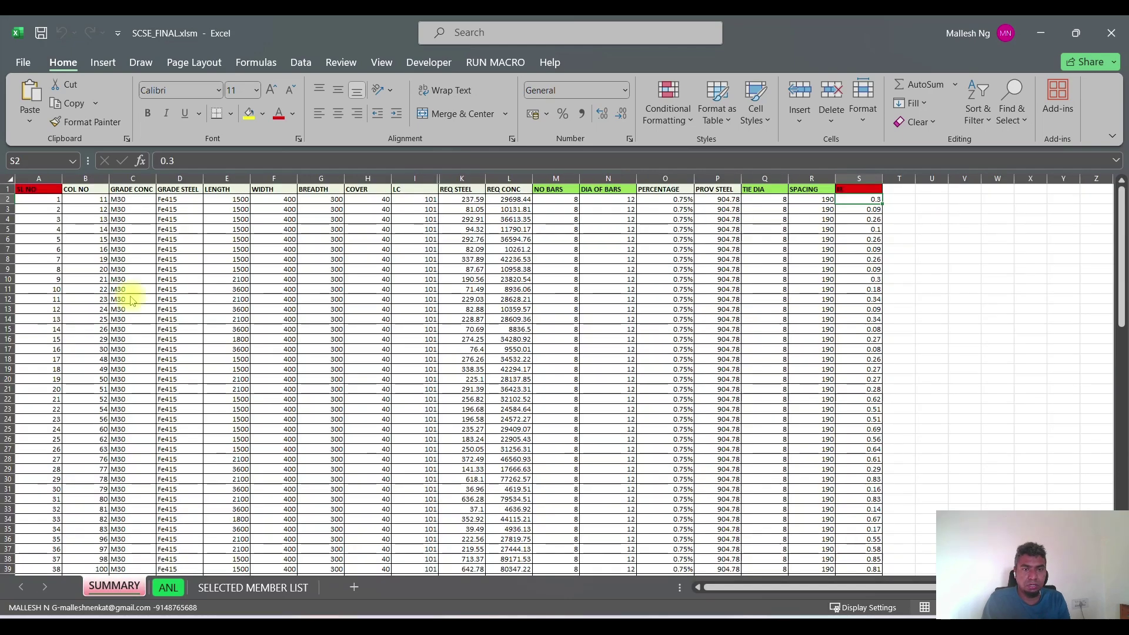
Review the extracted column design rows on the SUMMARY sheet from the first column to the last.
click(348, 360)
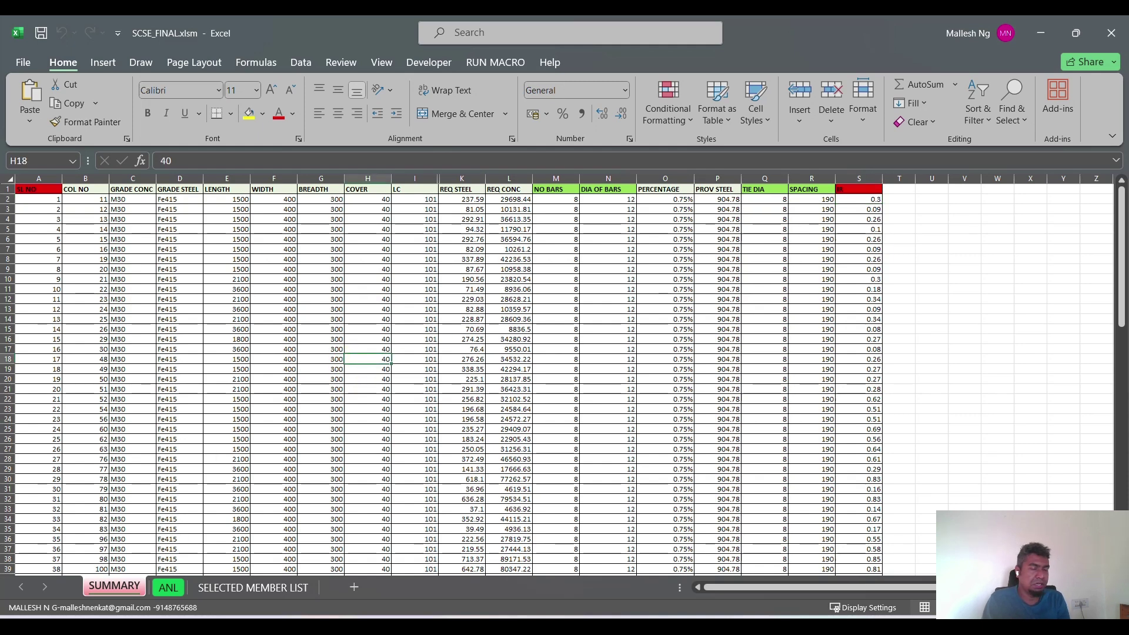
drag(39, 199, 811, 440)
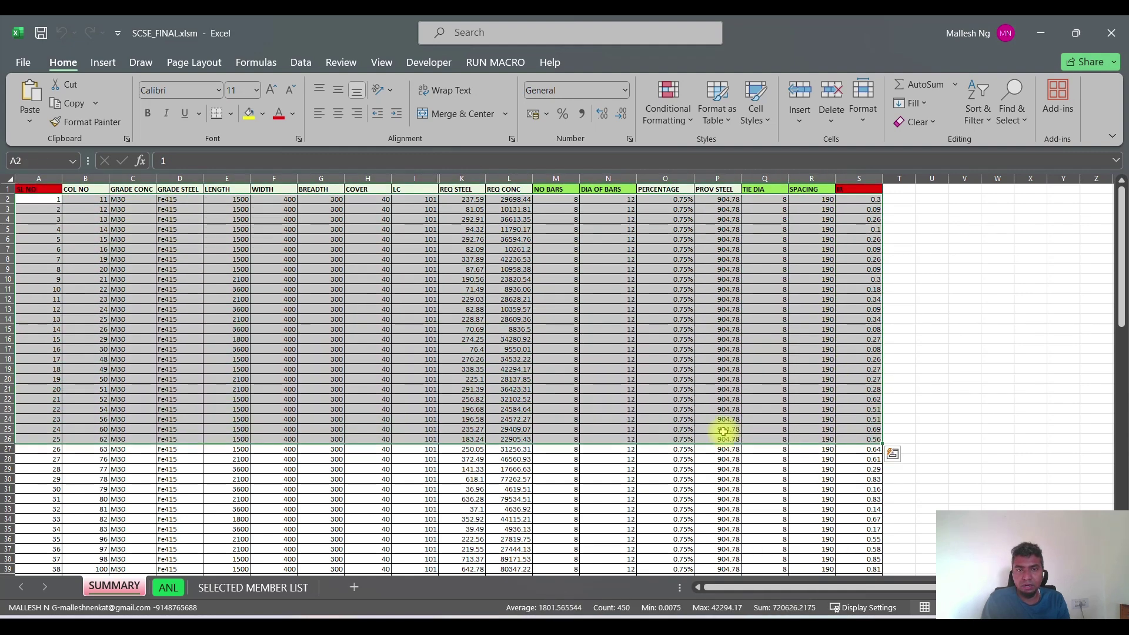
scroll(375, 357, down, 9)
scroll(374, 356, down, 20)
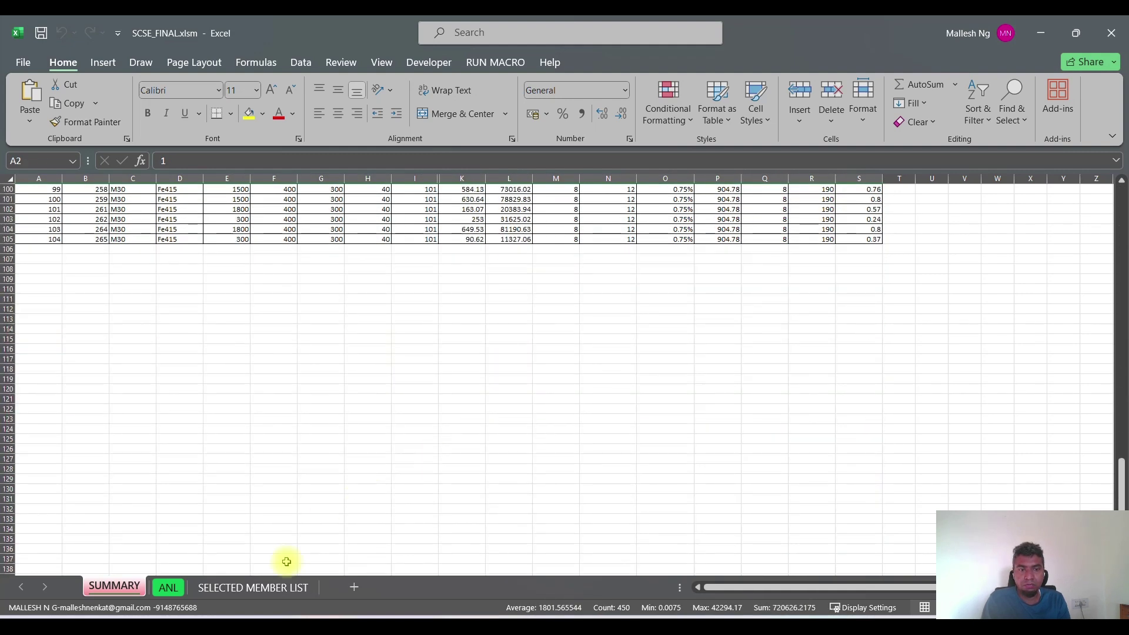
Select the stacked columns at the building's left corner in STAAD.Pro and load them into the workbook's SELECTED MEMBER LIST sheet.
click(258, 588)
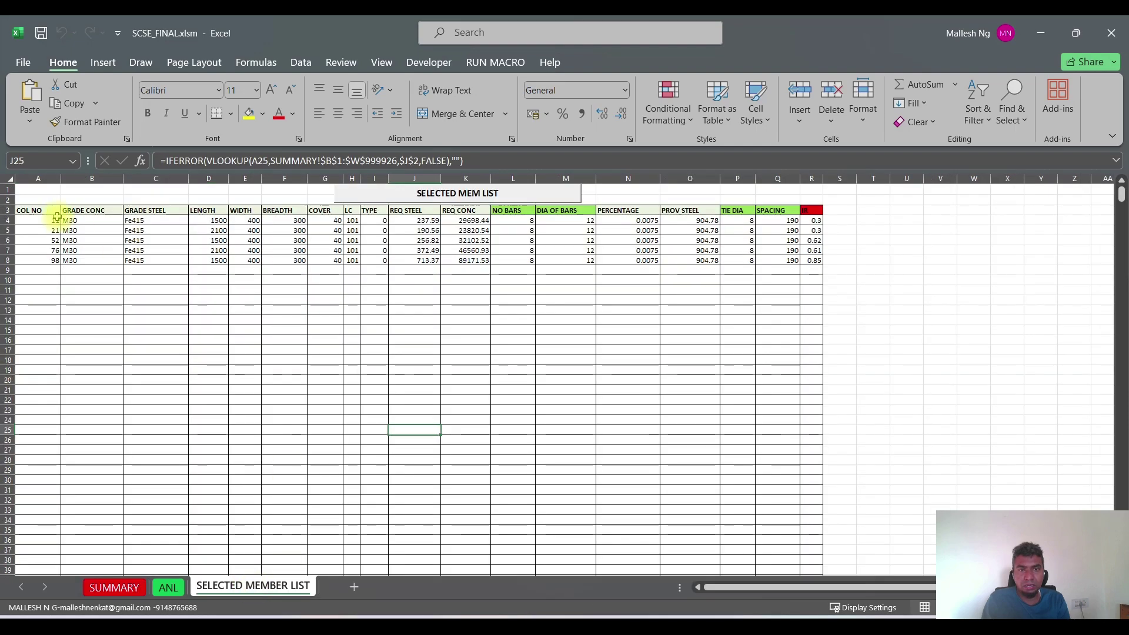
key(alt+Tab)
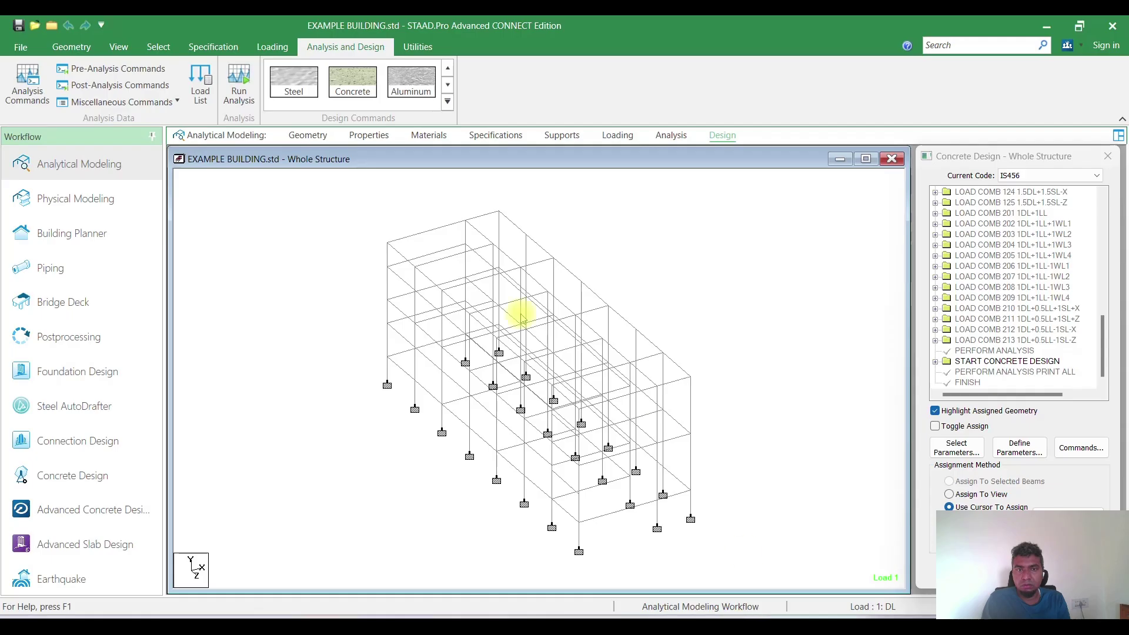
drag(360, 214, 391, 466)
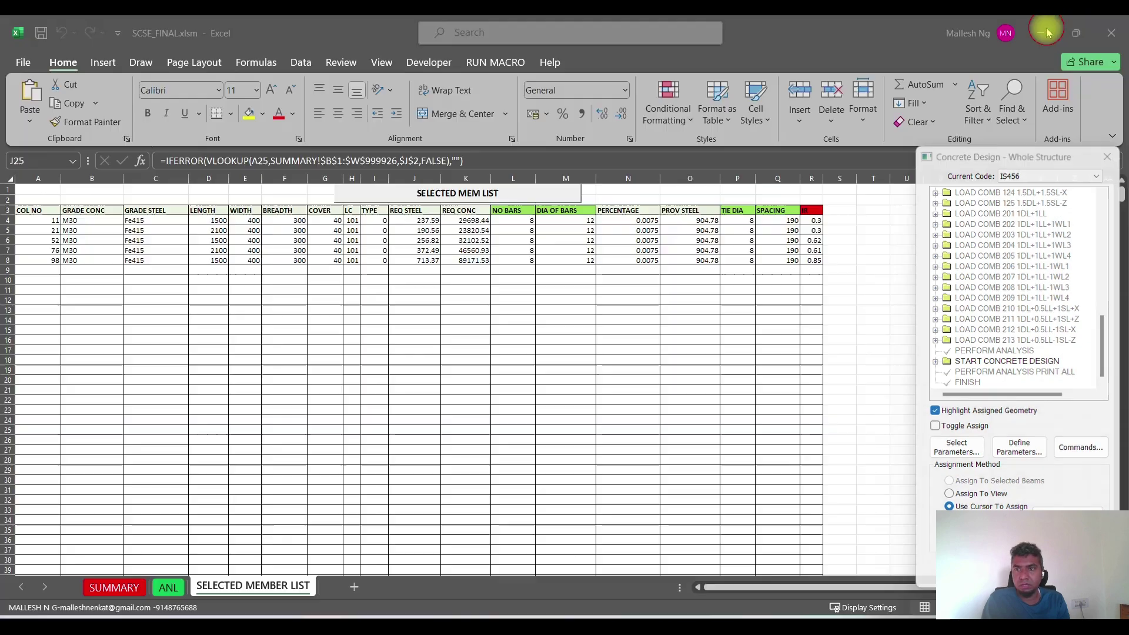
click(1046, 26)
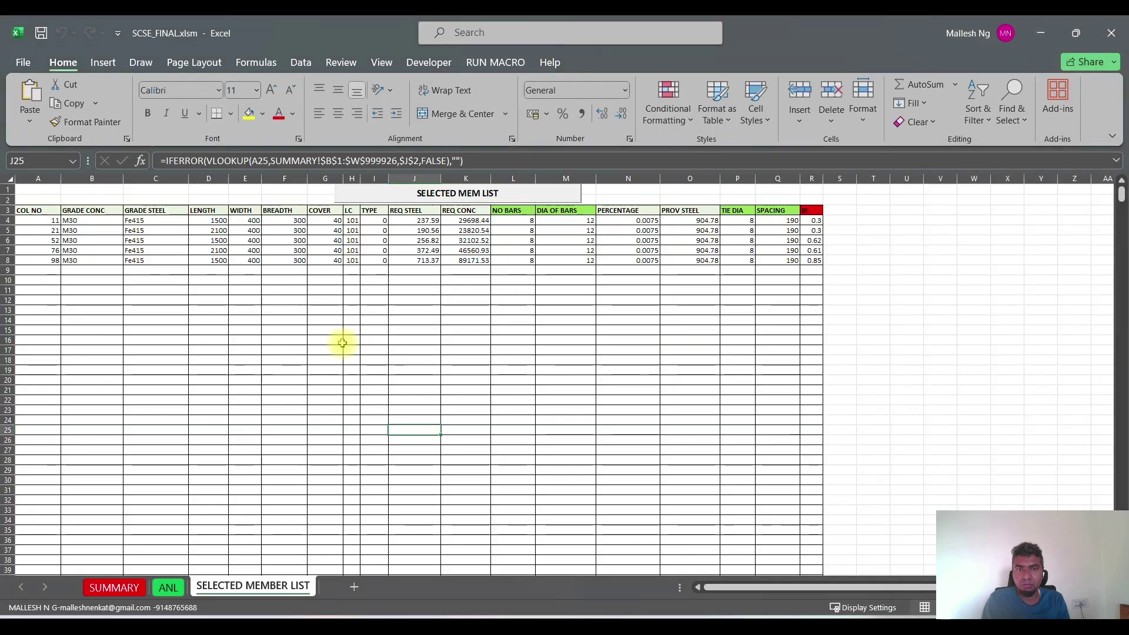
click(429, 193)
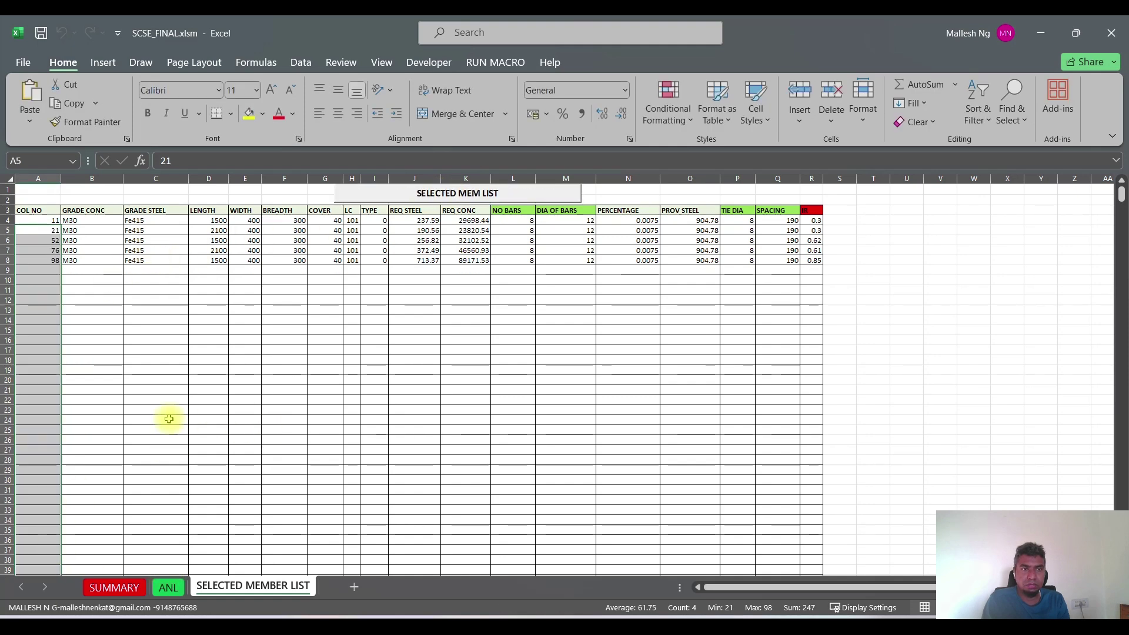
Examine the listed column numbers and the lookup formulas for concrete and steel grade on the SELECTED MEMBER LIST sheet.
drag(37, 220, 42, 265)
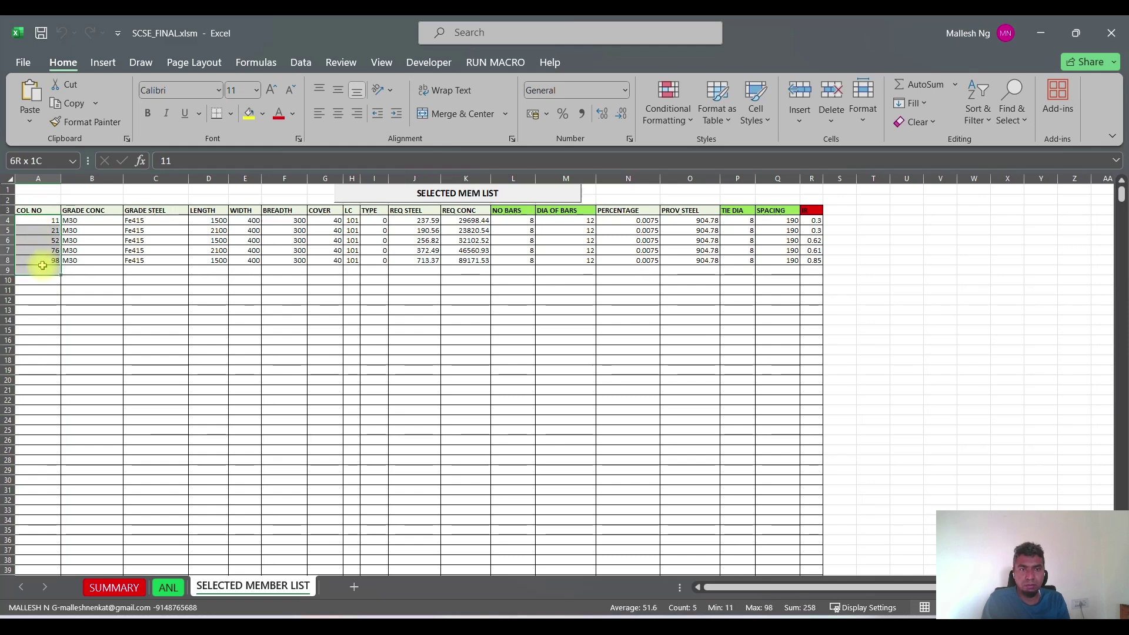
drag(43, 265, 537, 290)
click(160, 249)
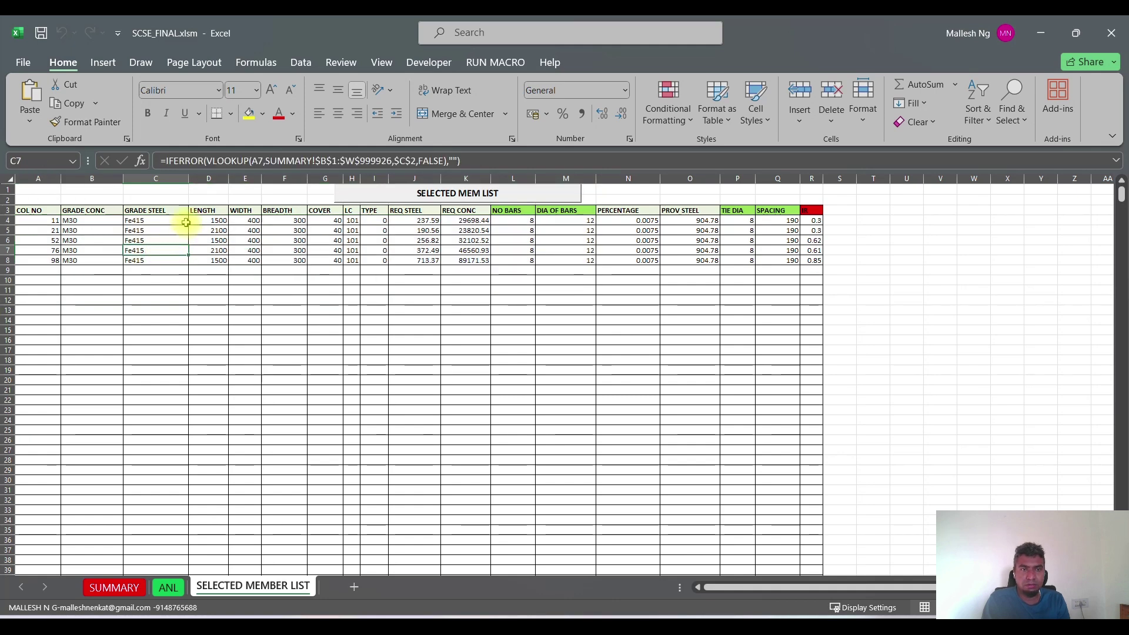
click(136, 219)
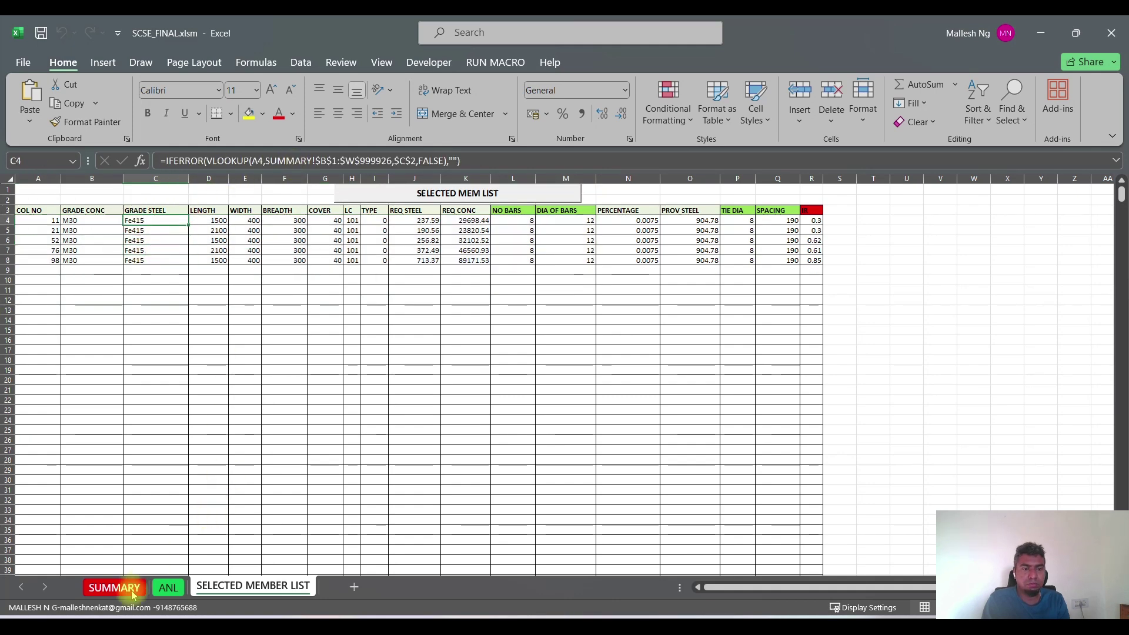
drag(42, 220, 43, 264)
click(88, 220)
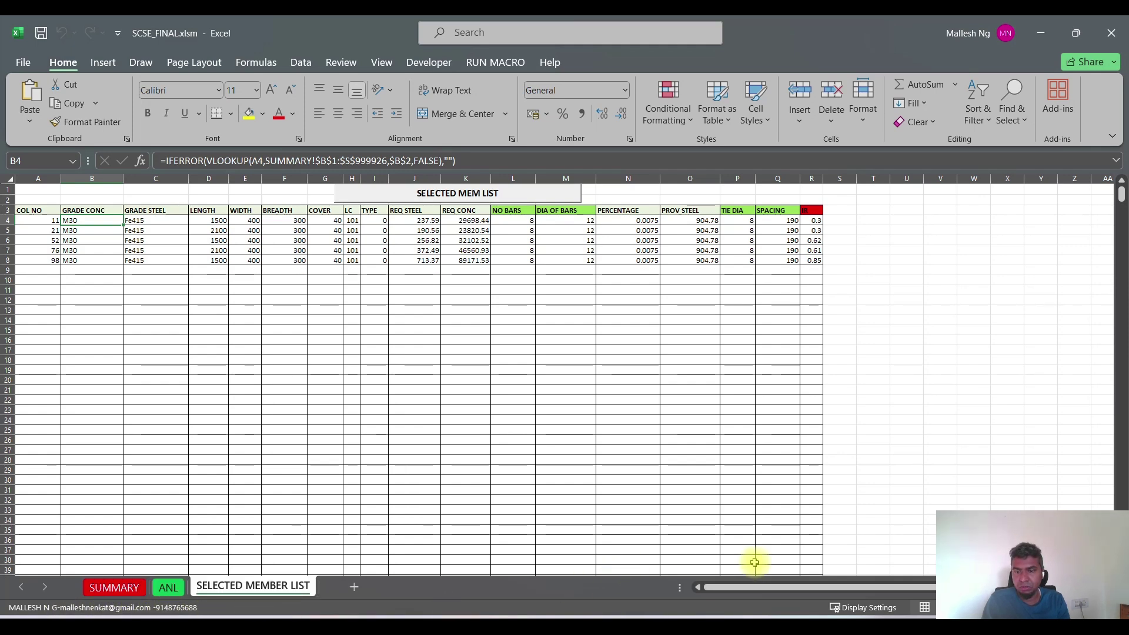
mouse_move(786, 625)
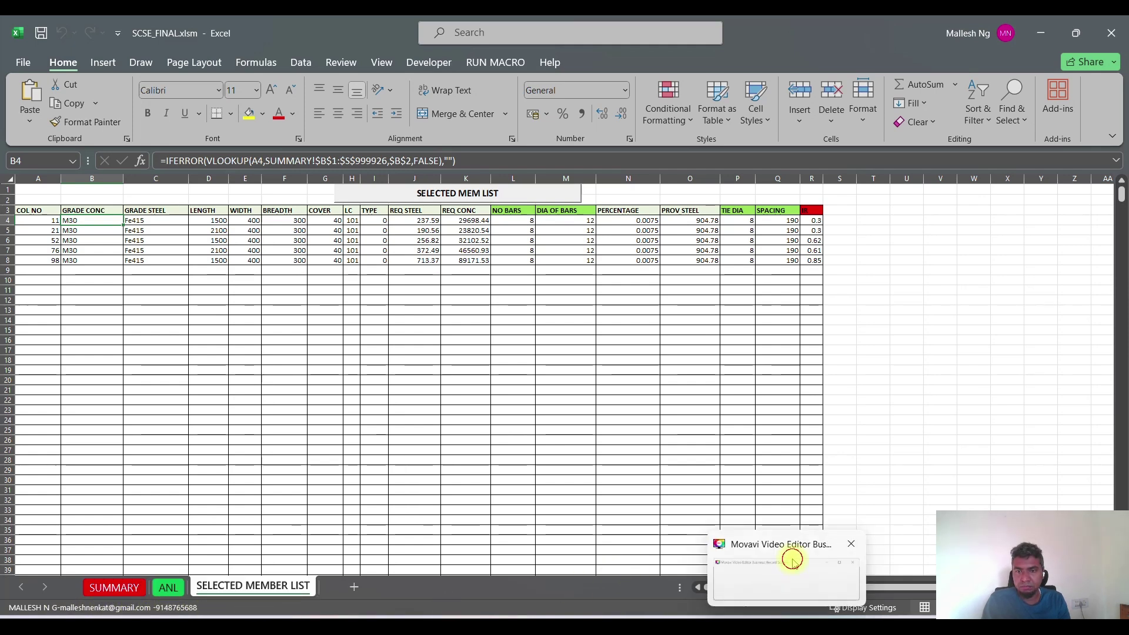